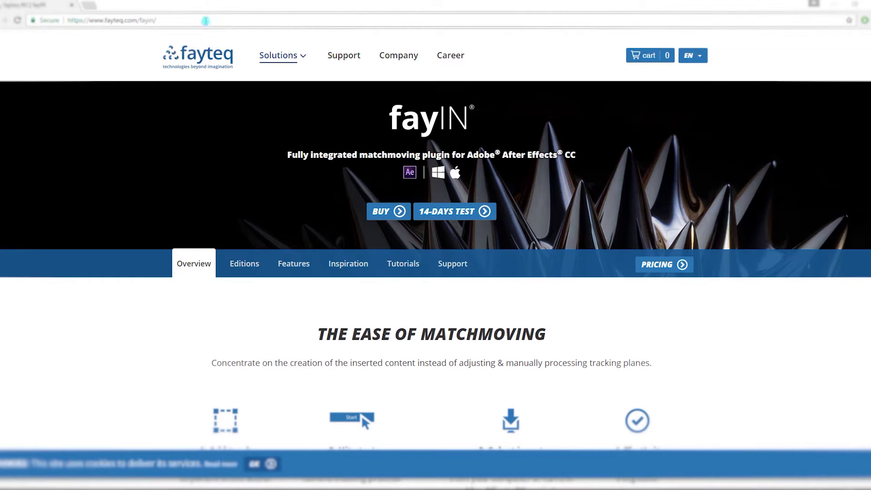
left_click(204, 21)
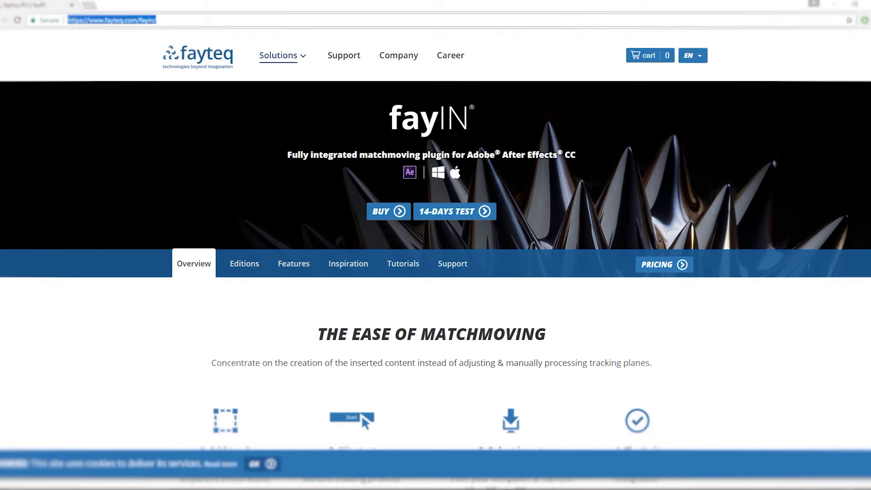
key("Escape")
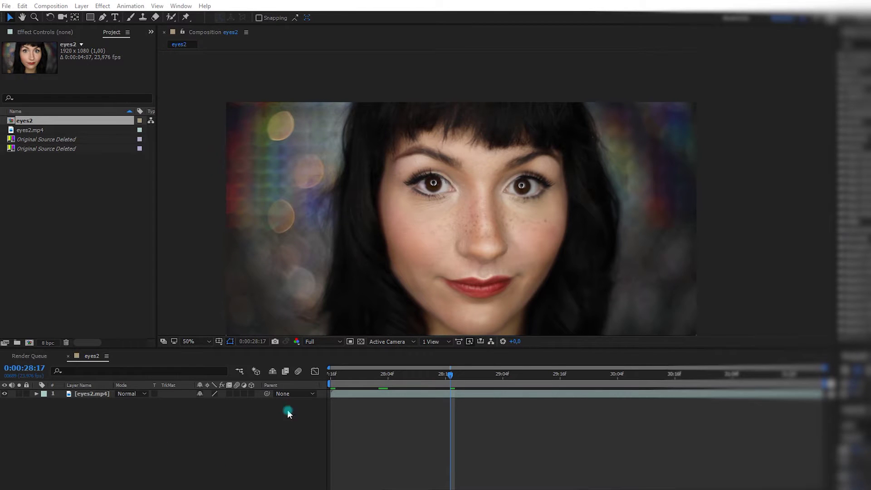
Send the eyes2.mp4 layer to mocha AE for tracking and accept the new project settings.
left_click(96, 394)
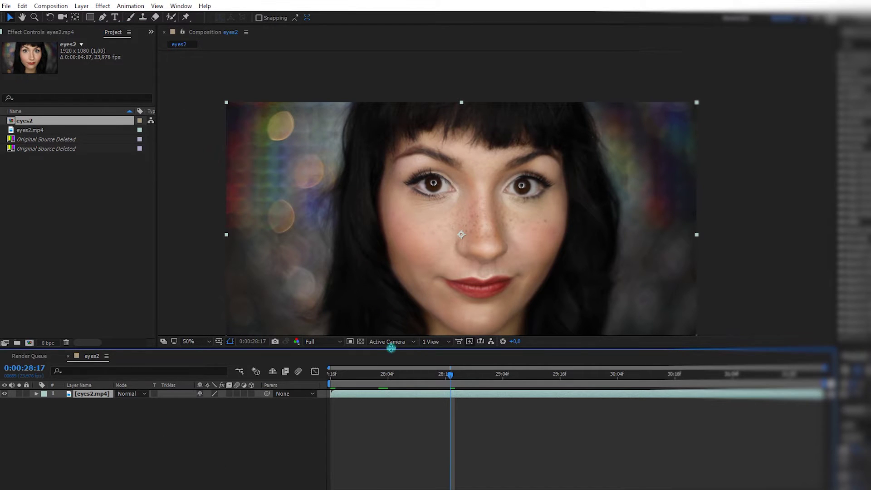
left_click_drag(391, 349, 391, 389)
left_click(130, 6)
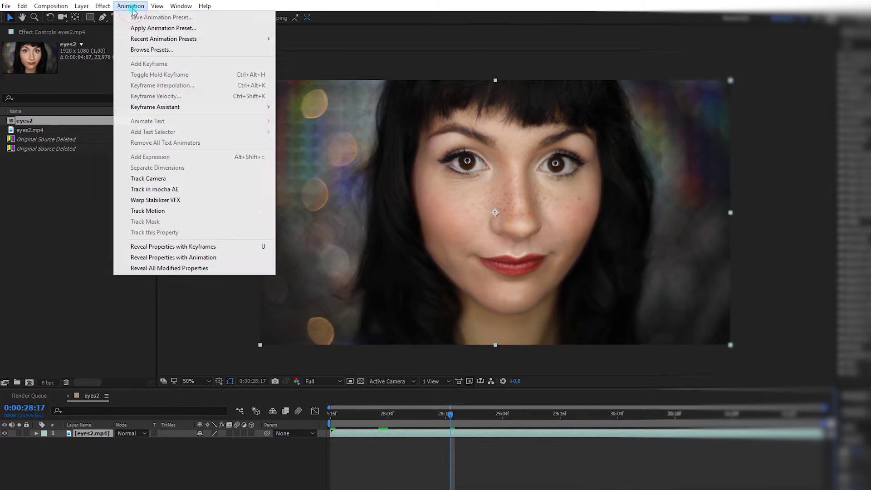
left_click(159, 190)
left_click(559, 362)
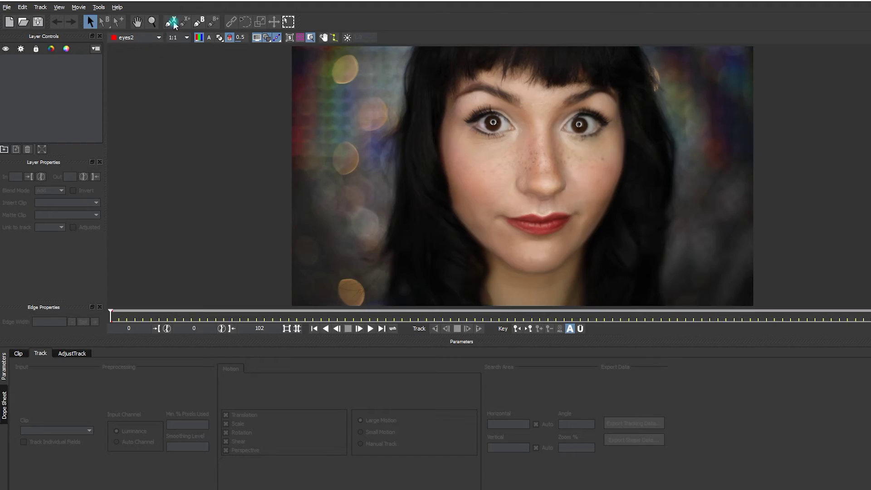
Outline the face along the hairline, cheeks and chin with a closed X-Spline and track it forwards.
left_click(172, 21)
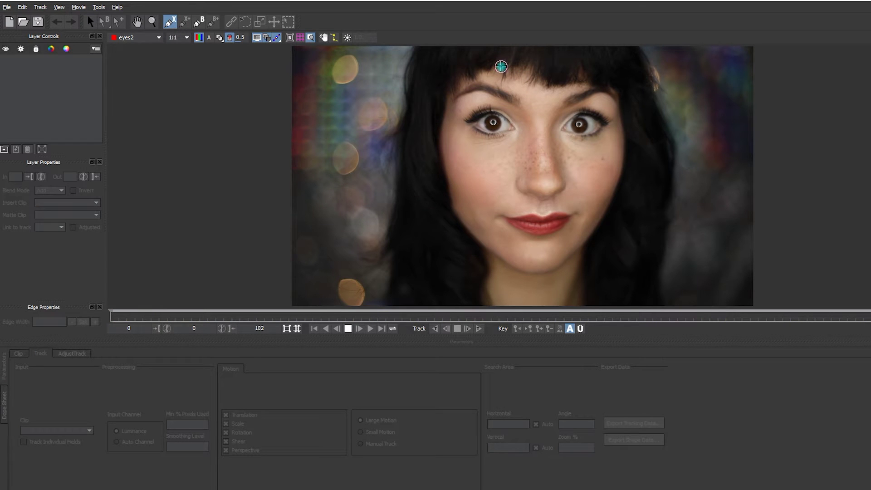
left_click(501, 66)
left_click(486, 72)
left_click(468, 78)
left_click(455, 86)
left_click(449, 93)
left_click(443, 114)
left_click(441, 126)
left_click(441, 135)
left_click(598, 226)
left_click(601, 221)
left_click(606, 212)
left_click(612, 197)
left_click(618, 185)
left_click(622, 173)
left_click(625, 164)
left_click(624, 145)
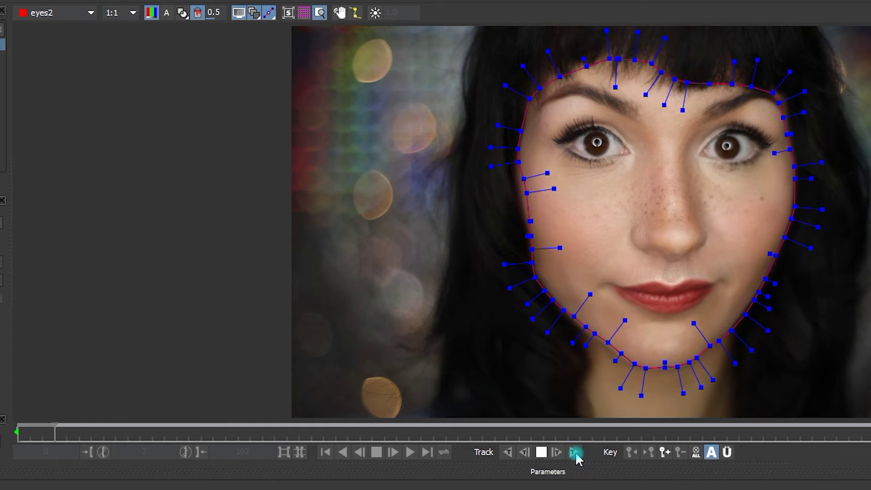
left_click(575, 451)
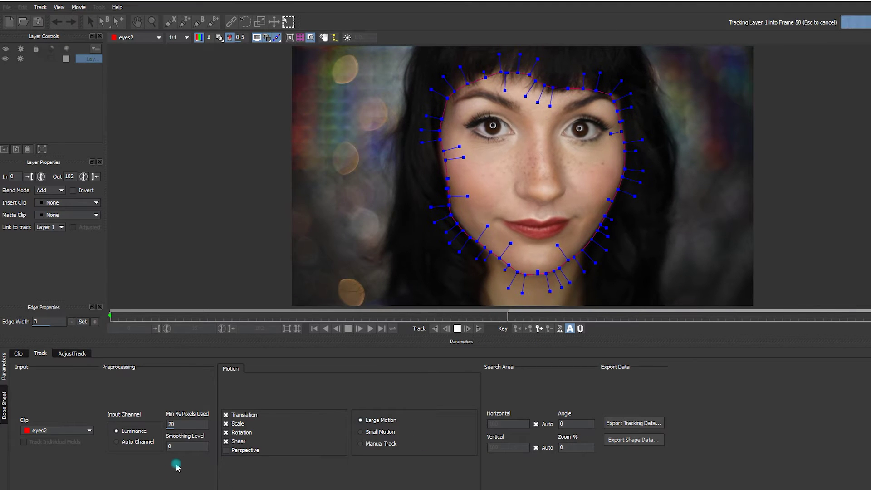
Refit the spline points on both sides of the face at frame 92 and retrack the shape to the end of the clip.
left_click_drag(636, 72, 598, 123)
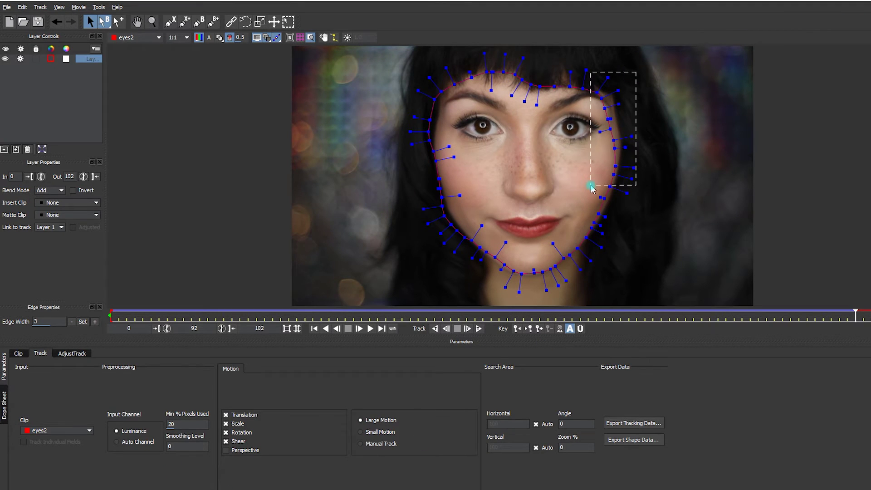
left_click_drag(592, 187, 612, 188)
left_click_drag(409, 77, 446, 161)
left_click(460, 165)
left_click_drag(442, 158, 437, 159)
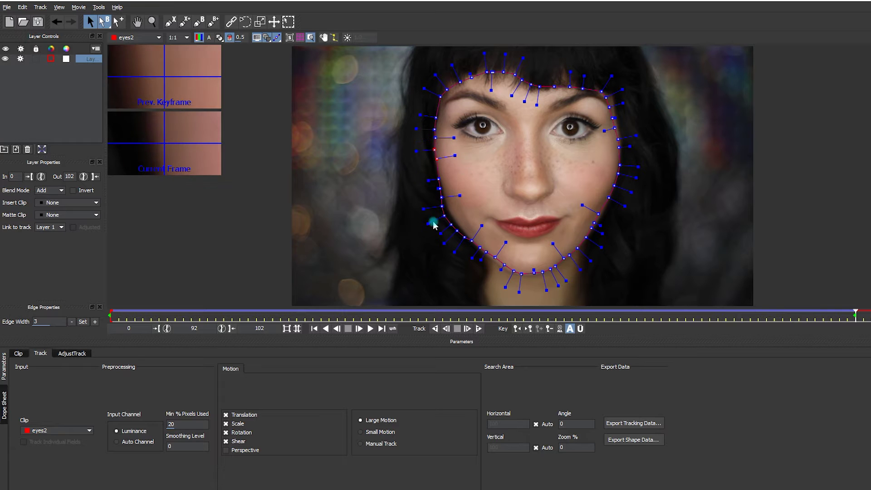
left_click_drag(430, 232, 459, 203)
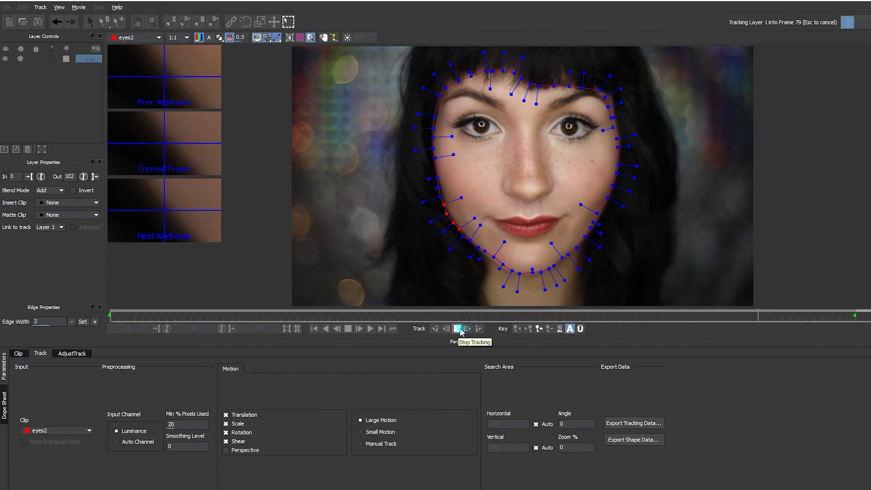
left_click(458, 329)
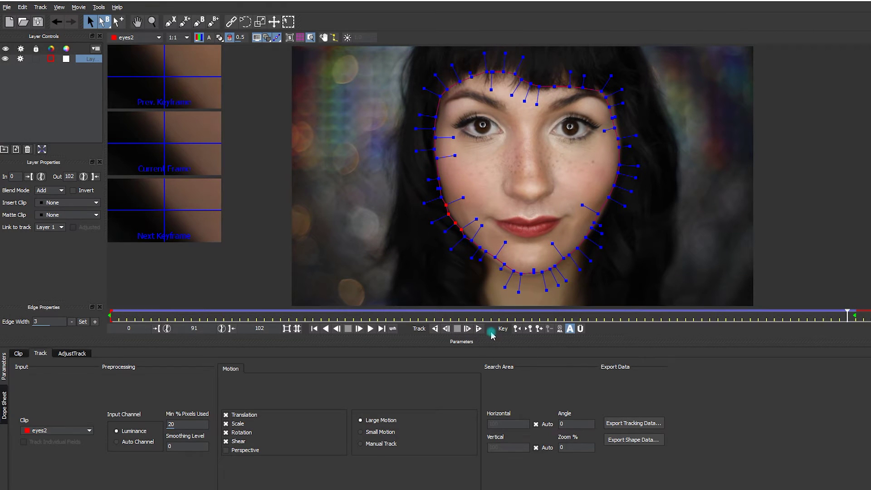
left_click(479, 329)
Copy the tracking data to the clipboard as After Effects Transform Data (position, scale and rotation).
left_click(658, 423)
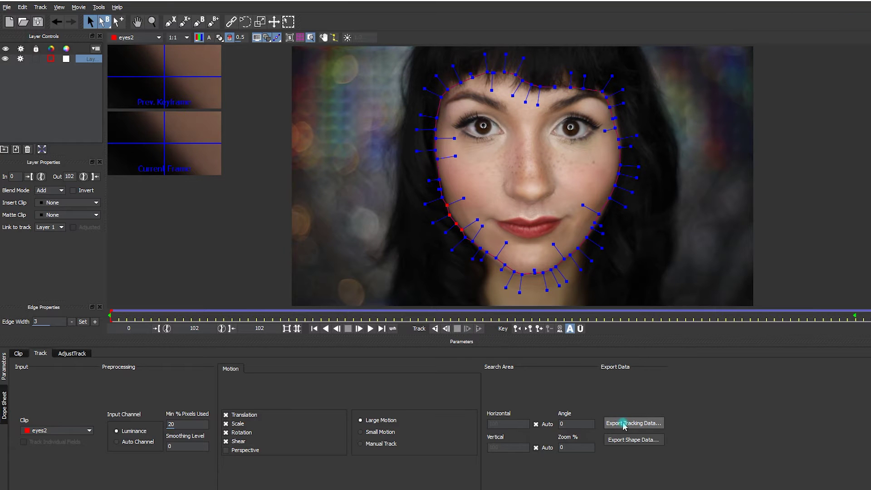
left_click(640, 428)
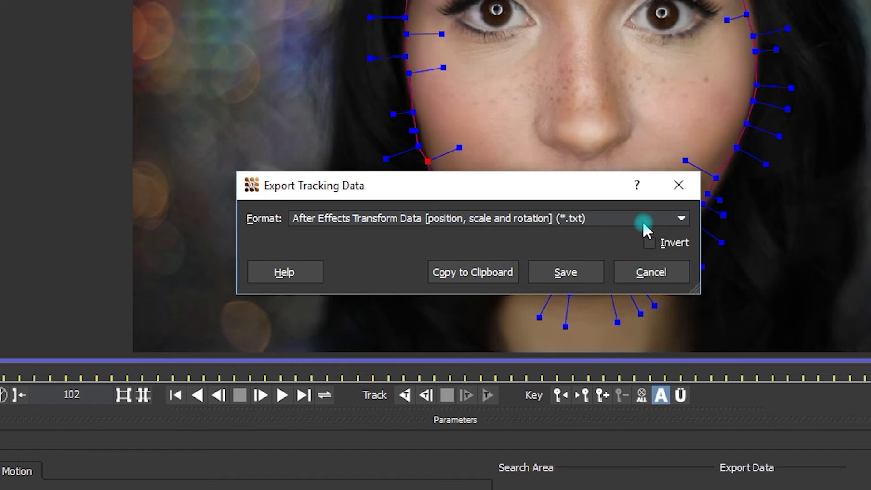
left_click(494, 275)
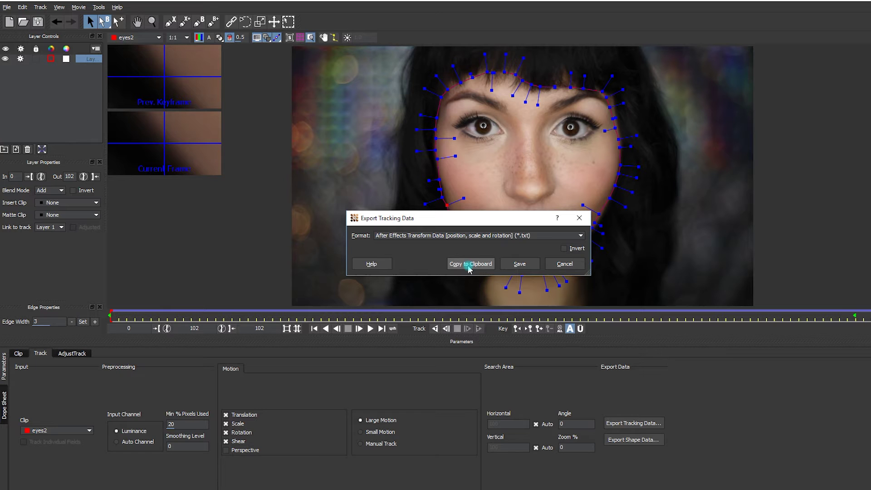
left_click(469, 266)
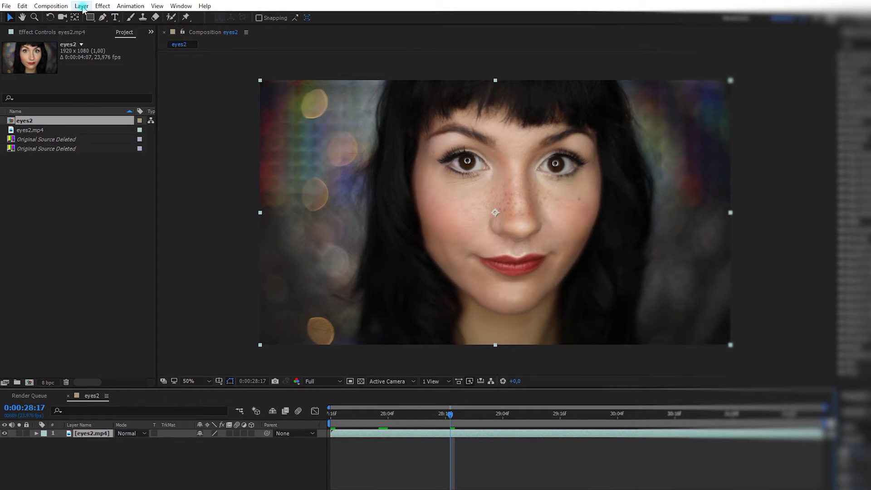
Switch to After Effects, create a null object and paste the tracking data onto it at the clip's start, 0:00:27:16.
left_click(82, 6)
mouse_move(232, 19)
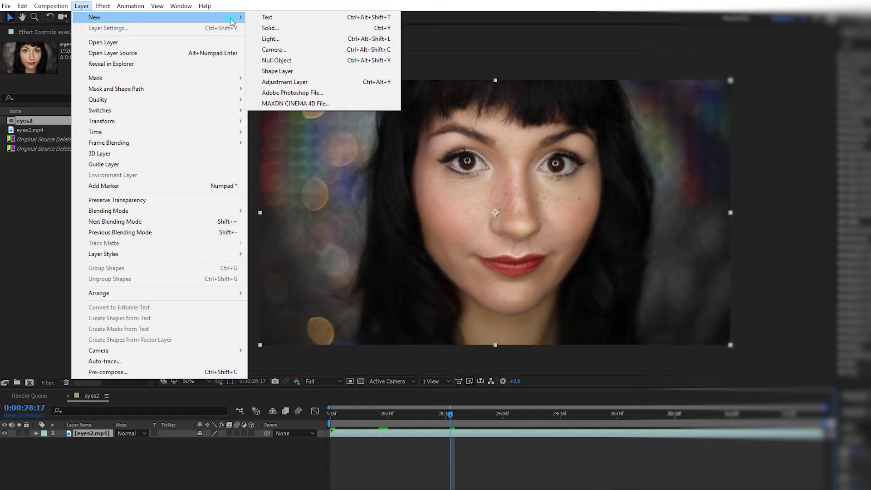
left_click(295, 61)
left_click_drag(353, 415, 309, 422)
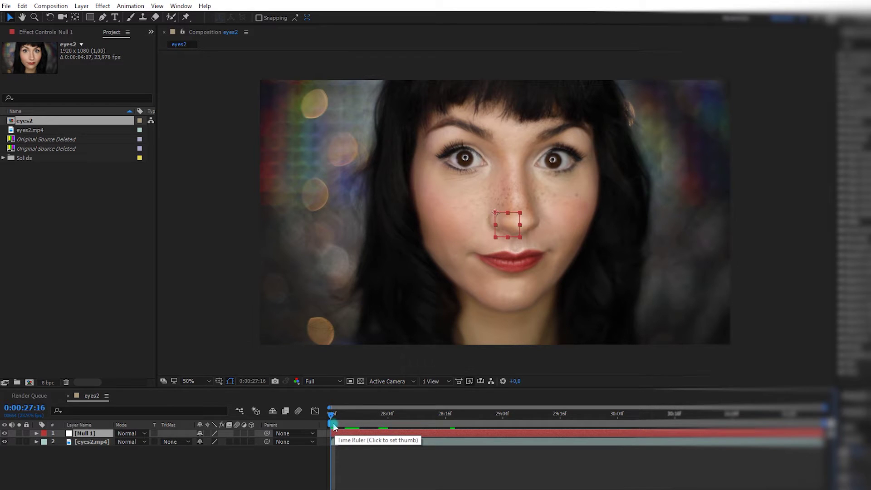
key("ctrl+v")
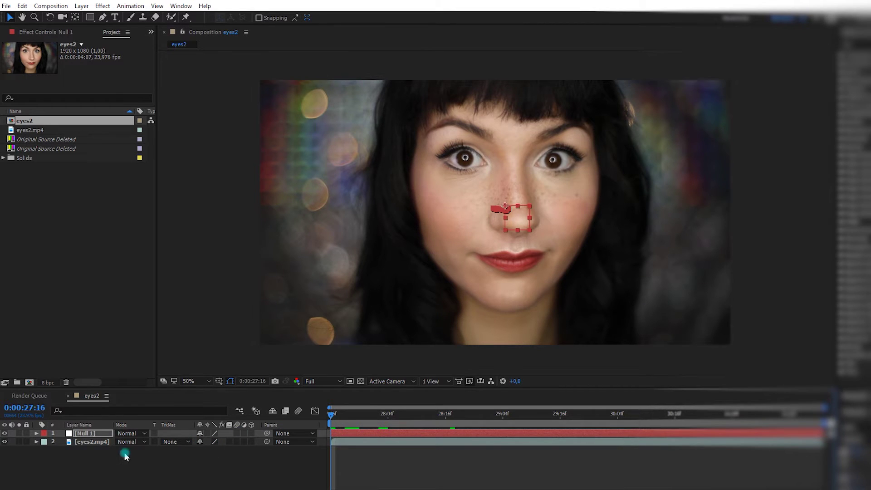
Rename the null layer to tracking, and duplicate the eyes2.mp4 layer as eye1.
left_click(88, 441)
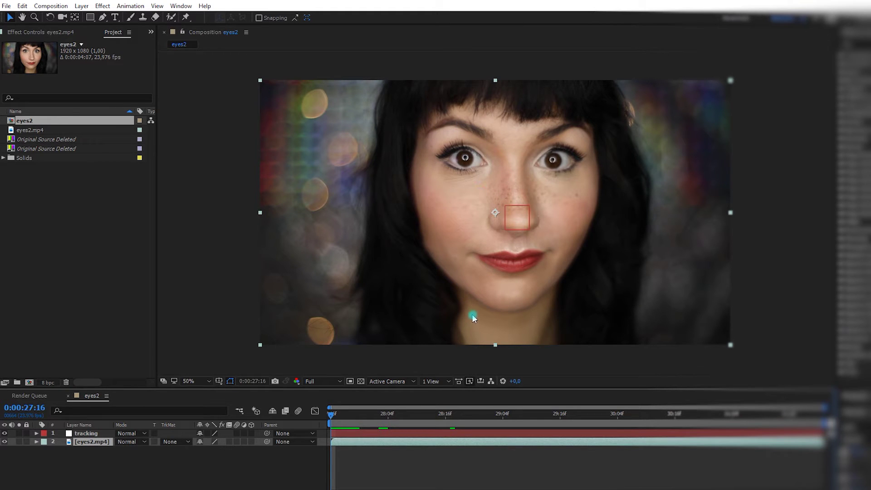
key("ctrl+d")
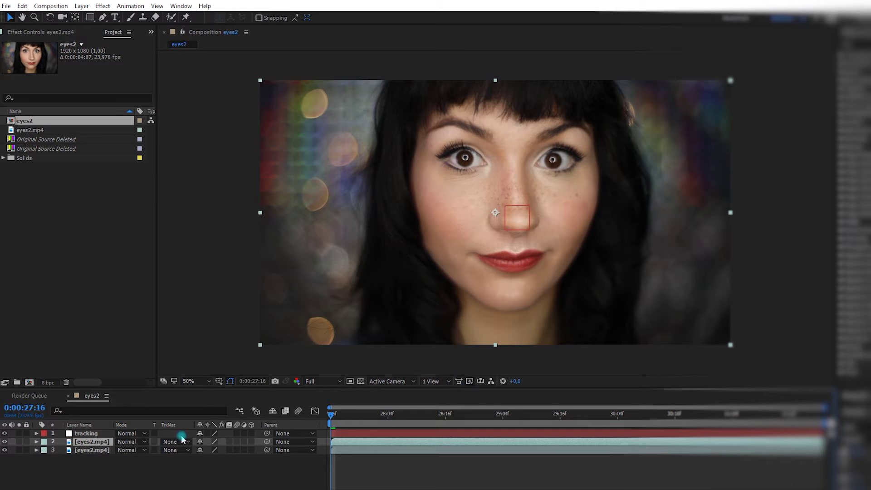
right_click(93, 443)
left_click(115, 434)
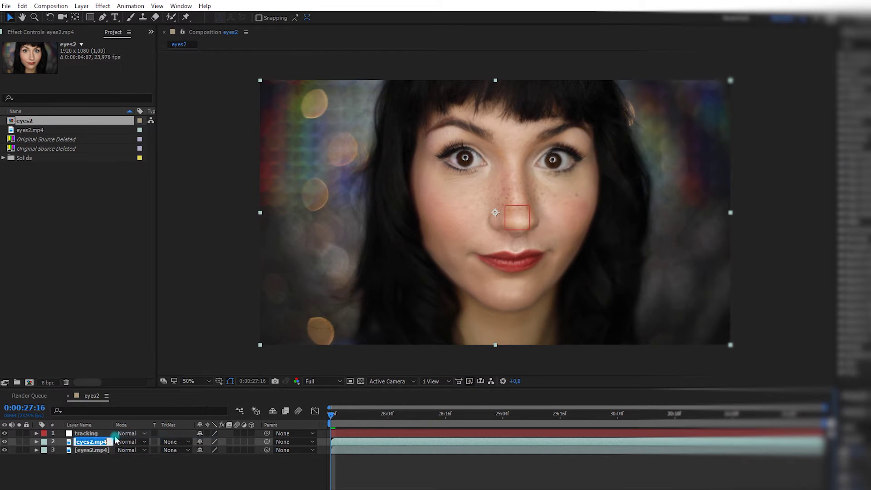
type("eye1")
left_click(122, 478)
Draw a closed Pen tool mask on the eye1 layer loosely around the eye on the viewer's left, including its lashes.
left_click(81, 444)
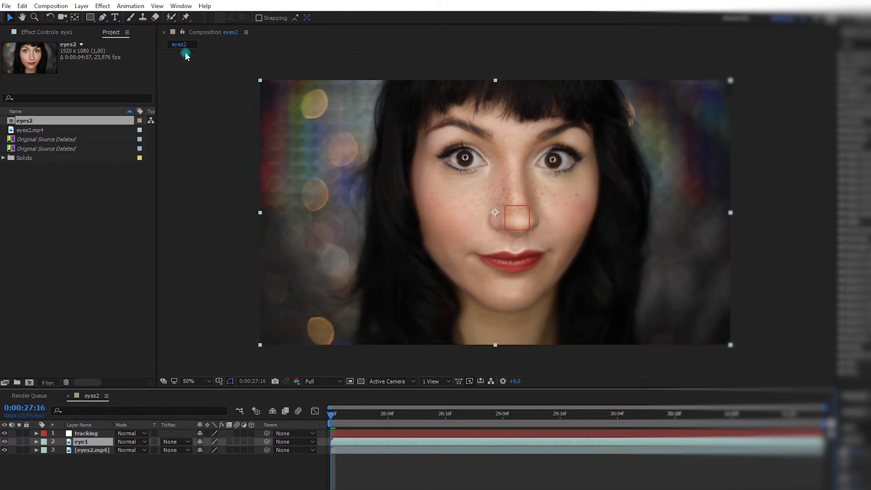
scroll(414, 140, "up", 1)
left_click_drag(414, 140, 500, 224)
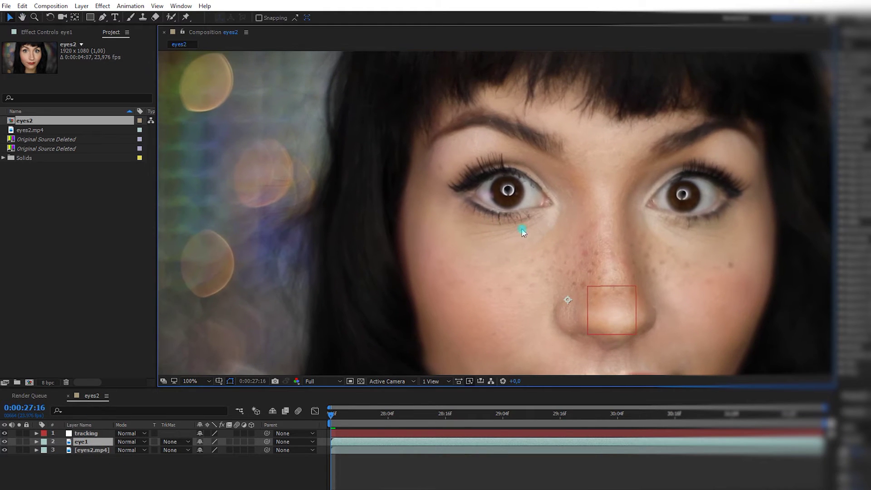
left_click(102, 18)
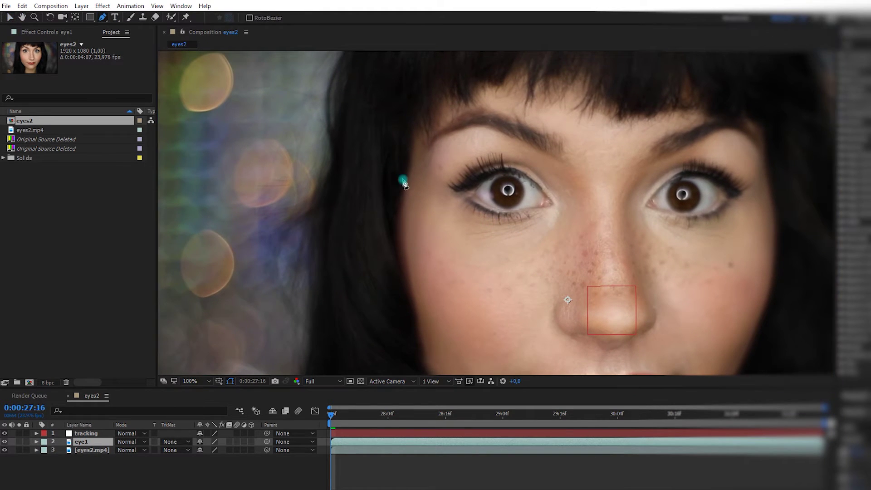
left_click(432, 185)
left_click(455, 161)
left_click_drag(526, 153, 543, 163)
left_click_drag(568, 182, 570, 189)
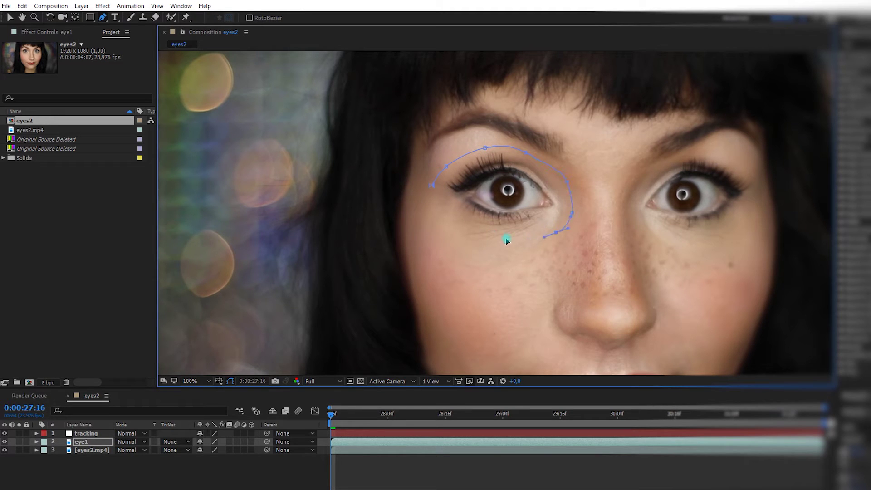
left_click(490, 234)
left_click(432, 185)
Set the Mask Feather of the eye1 layer's mask to 29 pixels.
left_click(37, 441)
left_click(45, 450)
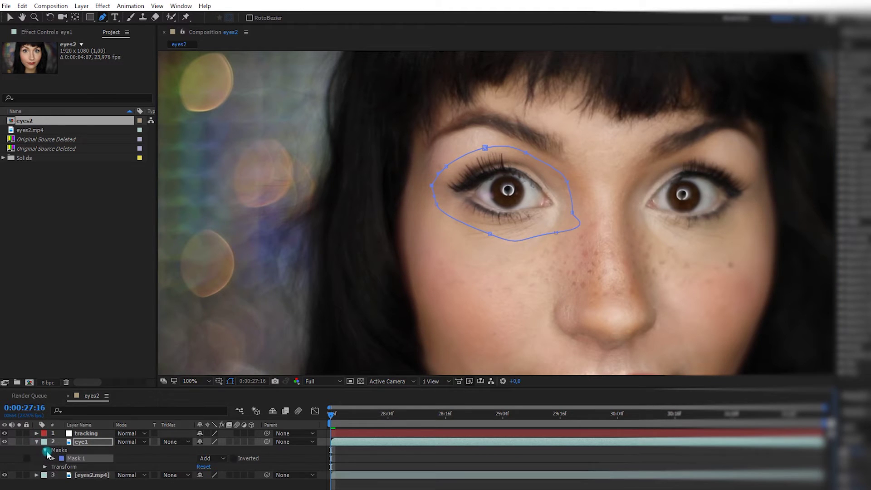
left_click(53, 459)
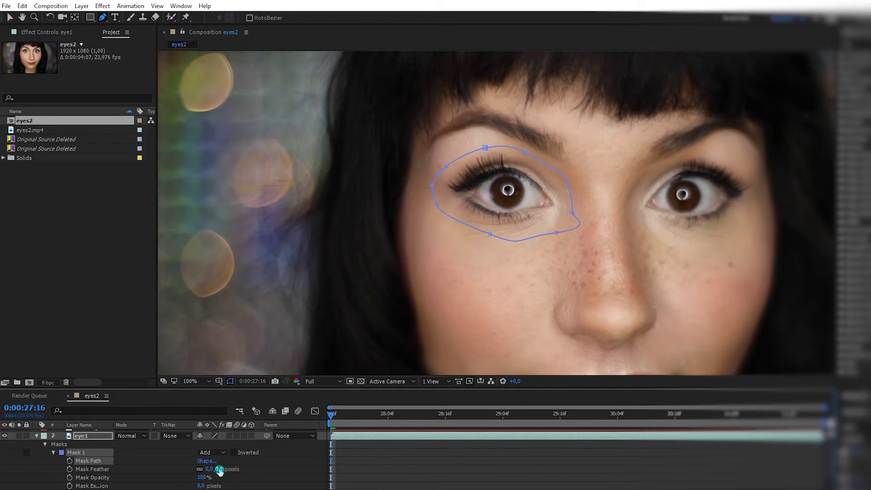
left_click_drag(220, 471, 224, 469)
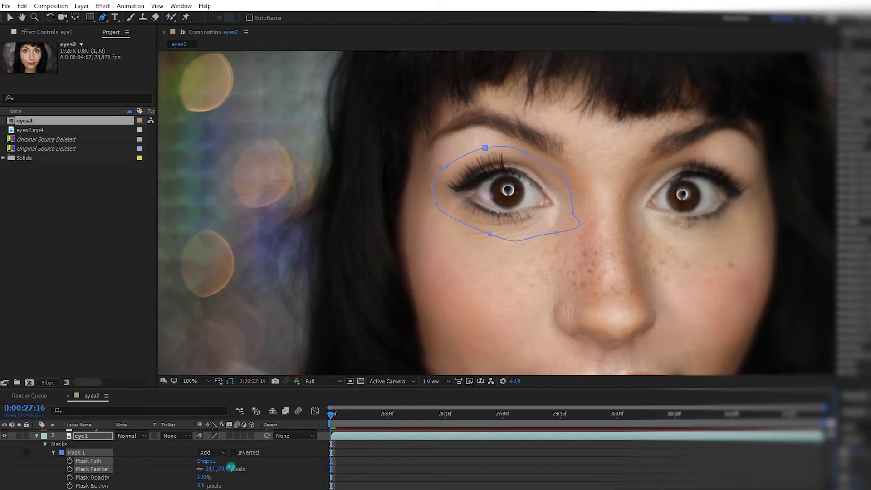
left_click(50, 459)
left_click(37, 436)
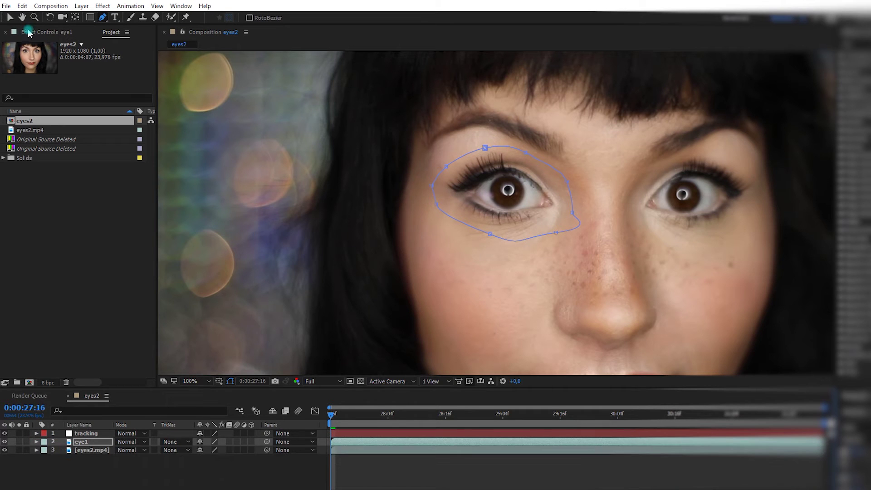
Move the masked eye onto the cheek directly below the original eye and scale it down slightly.
left_click(9, 19)
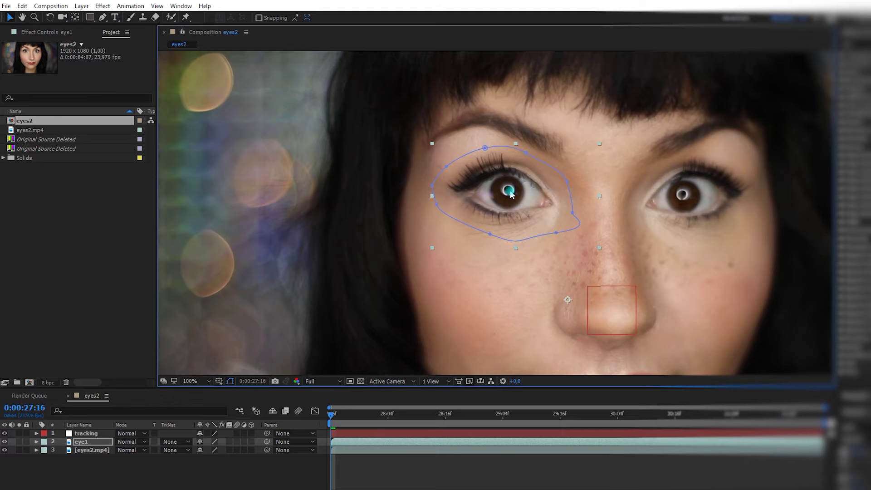
left_click_drag(514, 208, 494, 277)
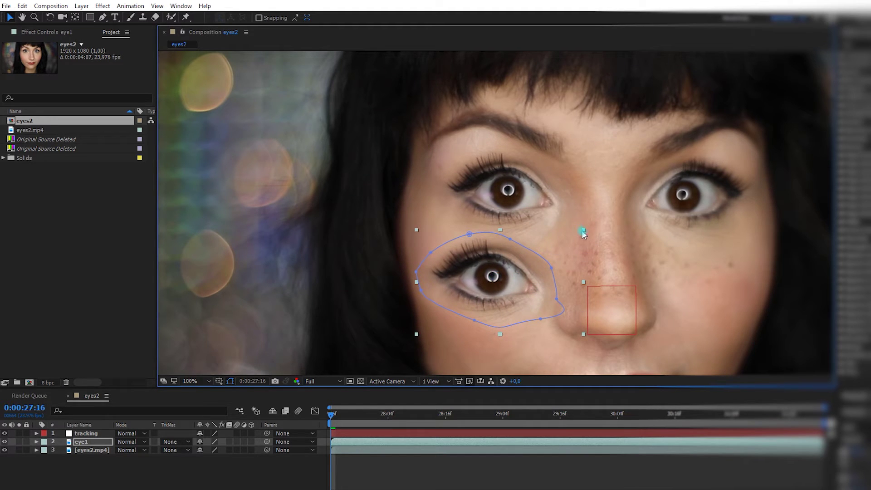
left_click_drag(584, 233, 579, 239)
left_click_drag(499, 291, 486, 281)
left_click(282, 476)
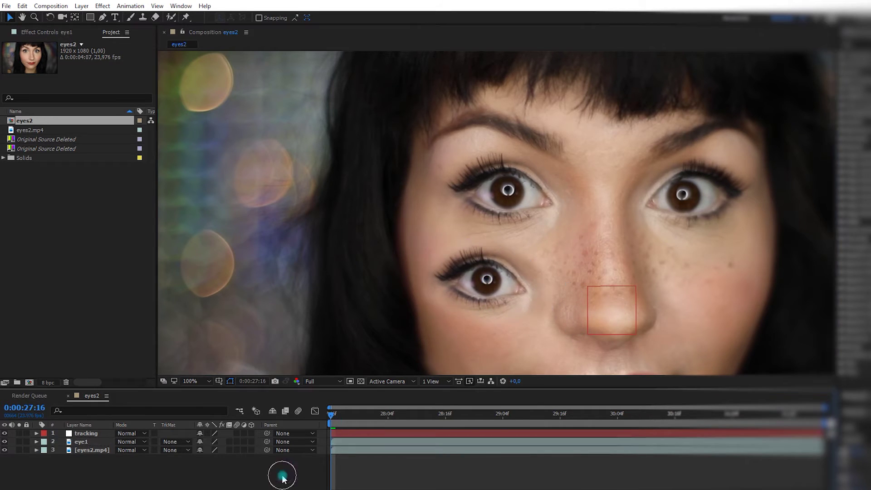
Parent the eye1 layer to the tracking null and play the composition to check how the extra eye follows the face.
scroll(500, 285, "down", 2)
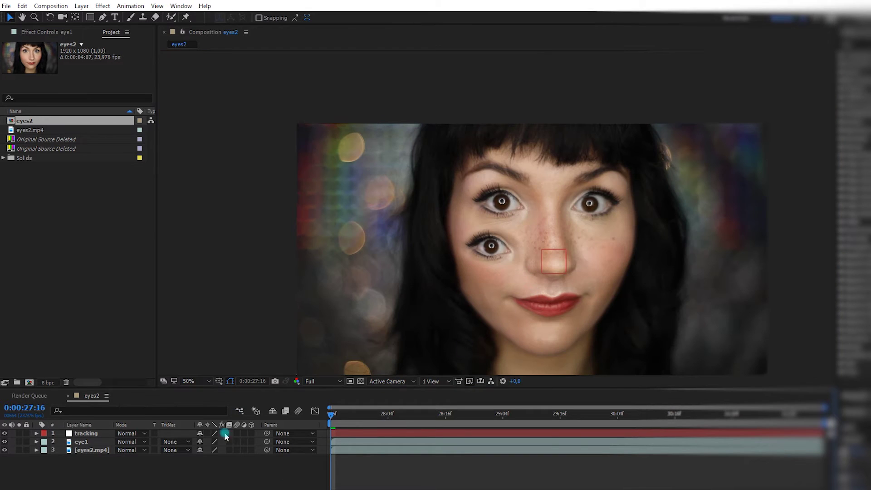
left_click(82, 443)
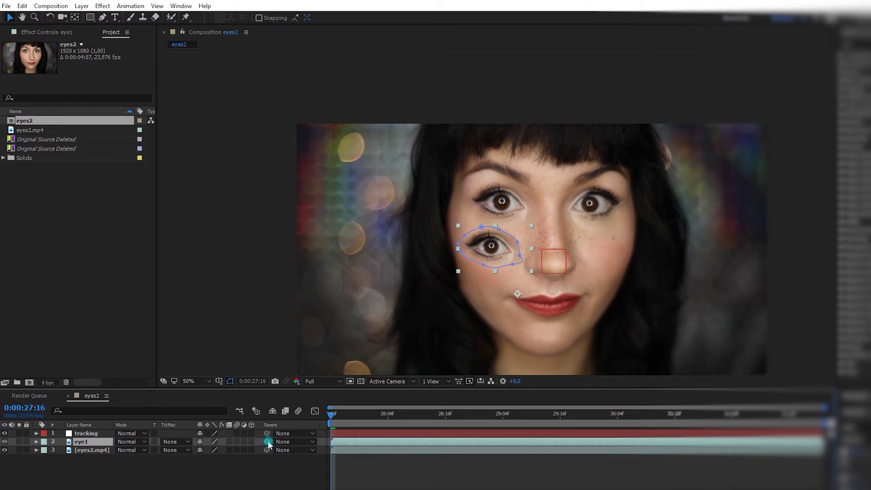
left_click_drag(267, 443, 86, 437)
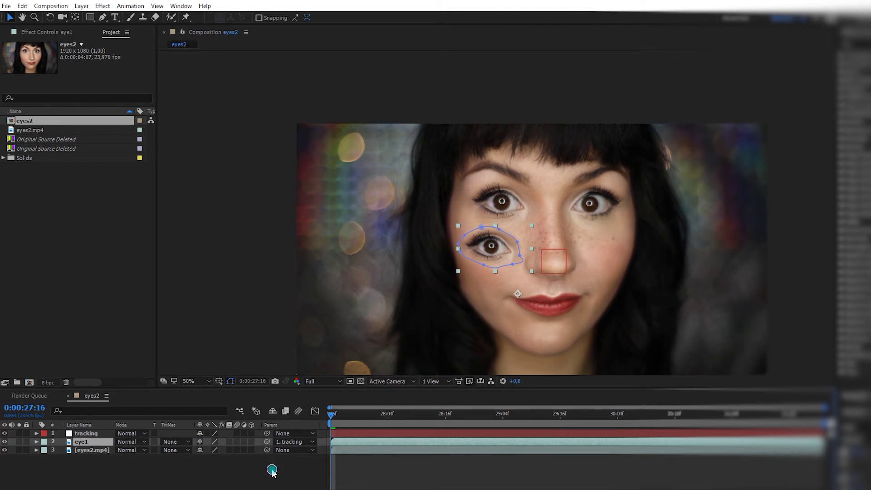
left_click(309, 463)
key("space")
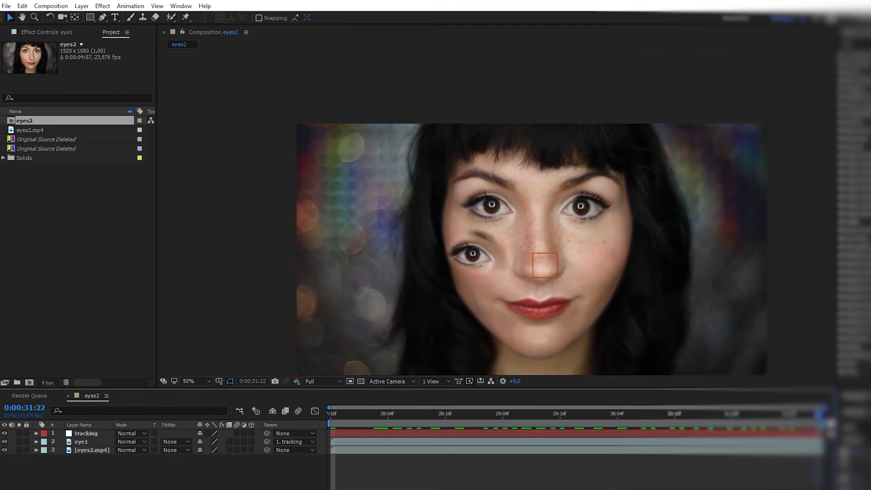
left_click(478, 352)
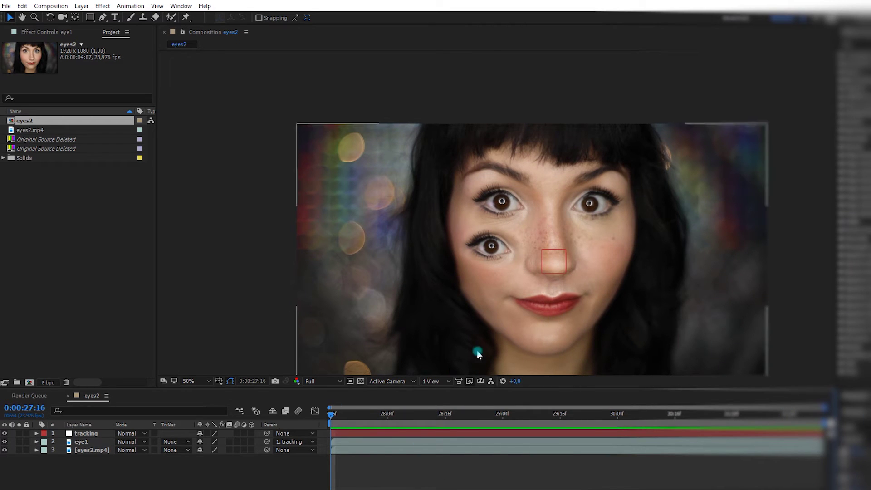
Freeze the eye1 layer on the composition's first frame with Freeze Frame.
left_click(476, 246)
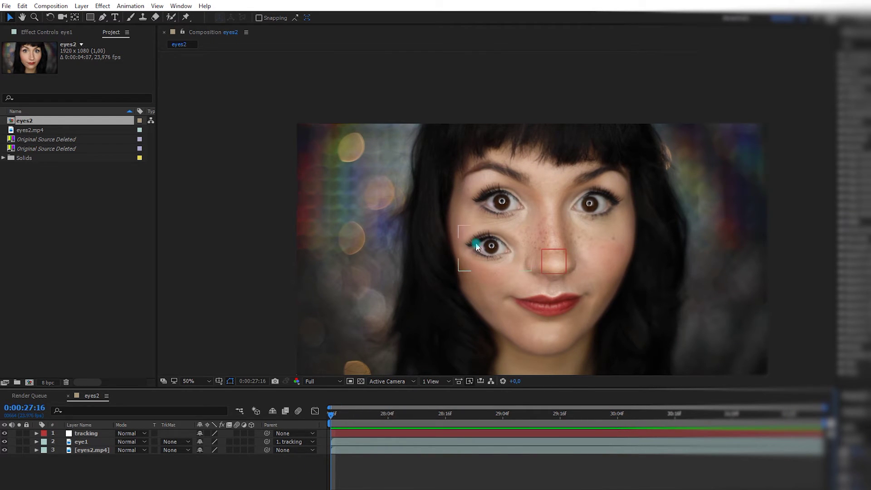
left_click_drag(767, 413, 282, 401)
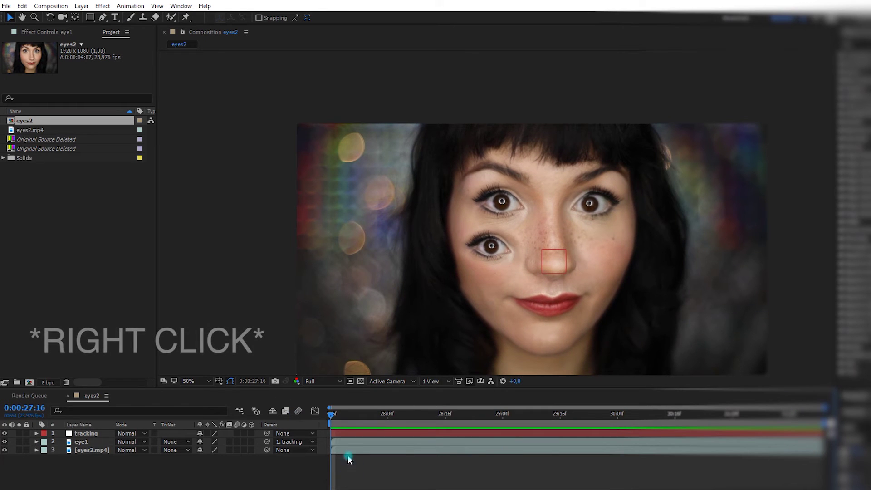
left_click(341, 440)
right_click(342, 440)
mouse_move(428, 106)
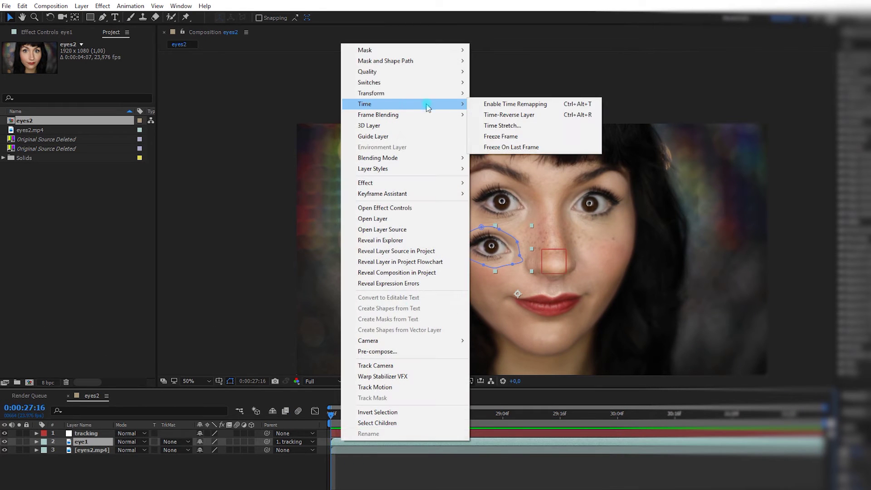
left_click(501, 137)
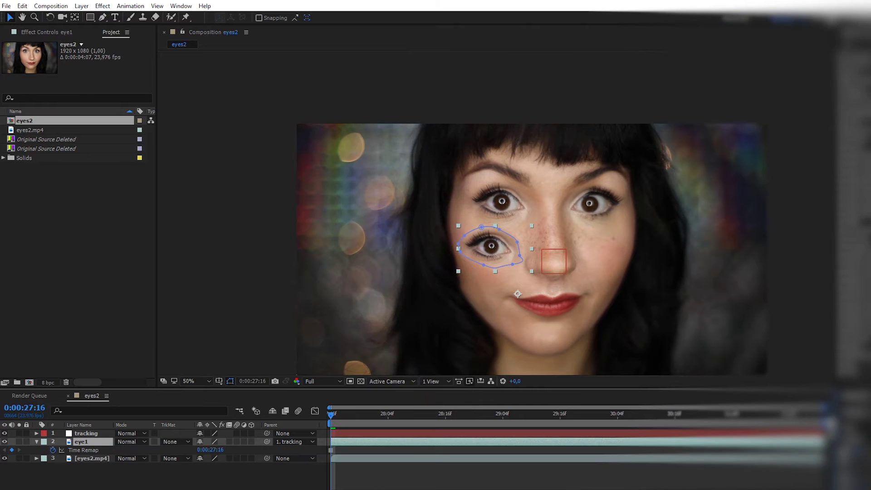
Scale the frozen eye1 down slightly, adjust its position below the original eye, and preview the result.
left_click(315, 482)
left_click_drag(370, 414, 331, 415)
scroll(437, 282, "up", 1)
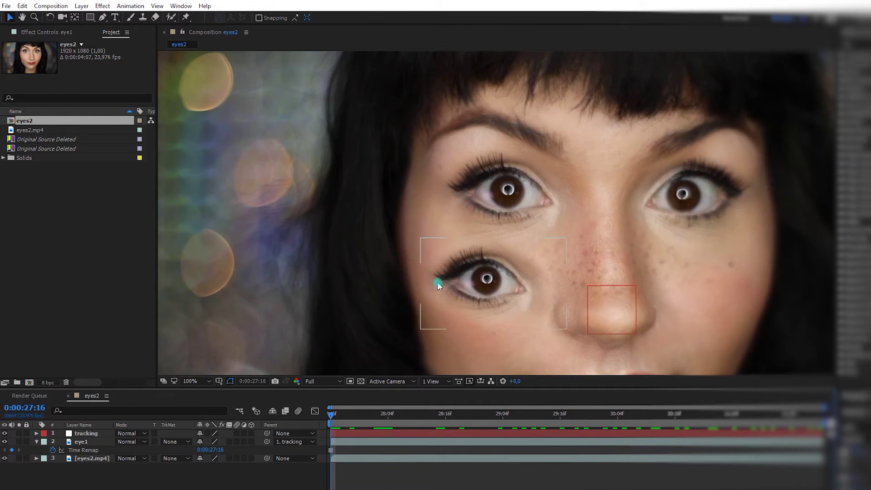
left_click_drag(459, 296, 490, 272)
left_click(440, 250)
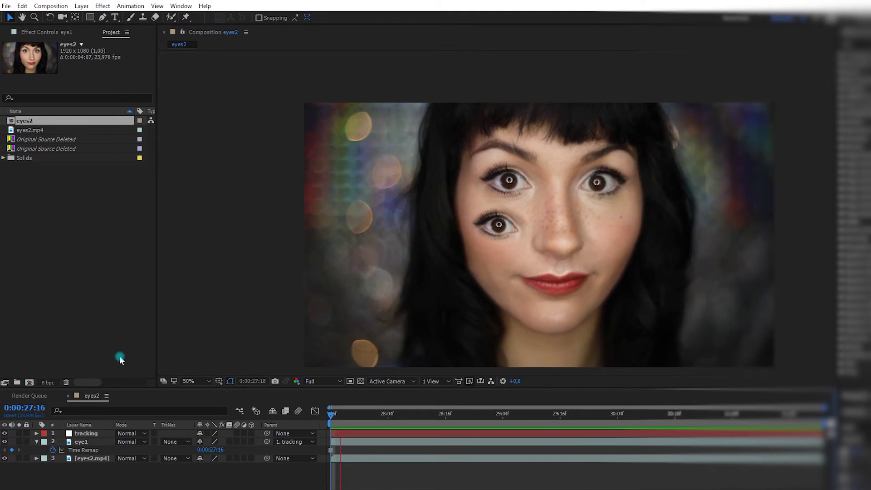
Duplicate the eye1 layer as eye2, place the copy smaller below the first extra eye, and preview it.
left_click(81, 442)
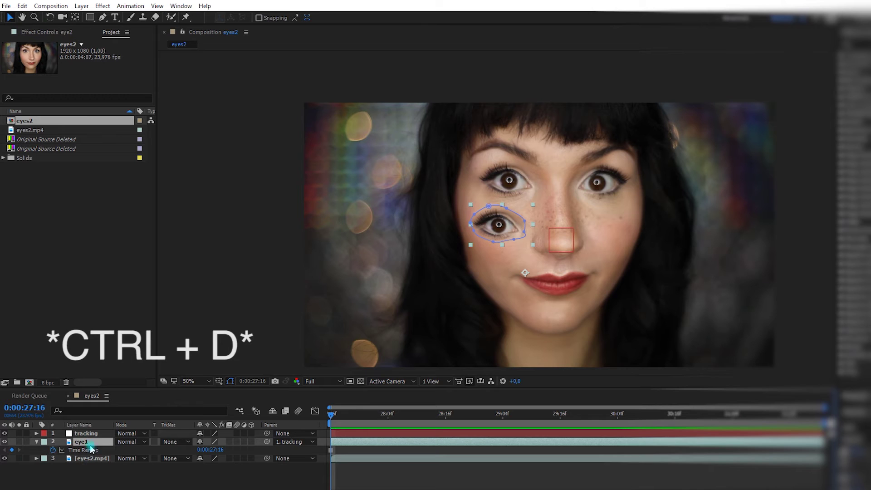
key("ctrl+d")
left_click_drag(505, 226, 535, 231)
key("space")
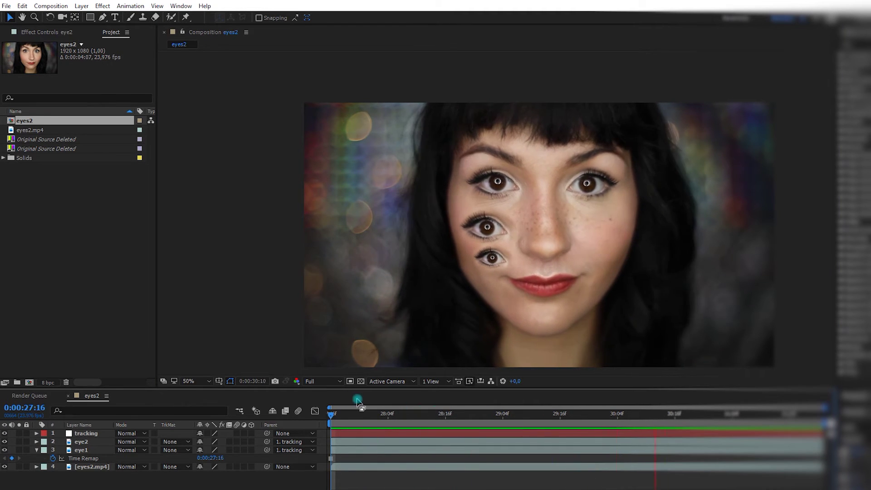
key("space")
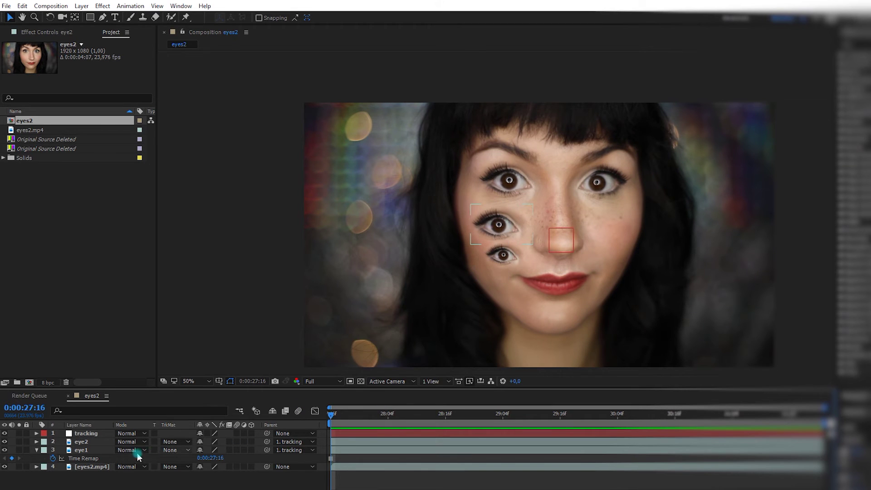
Duplicate the eye1 layer as eye3 and move the copy up between the original eye and the first extra eye.
left_click(89, 452)
left_click(80, 443)
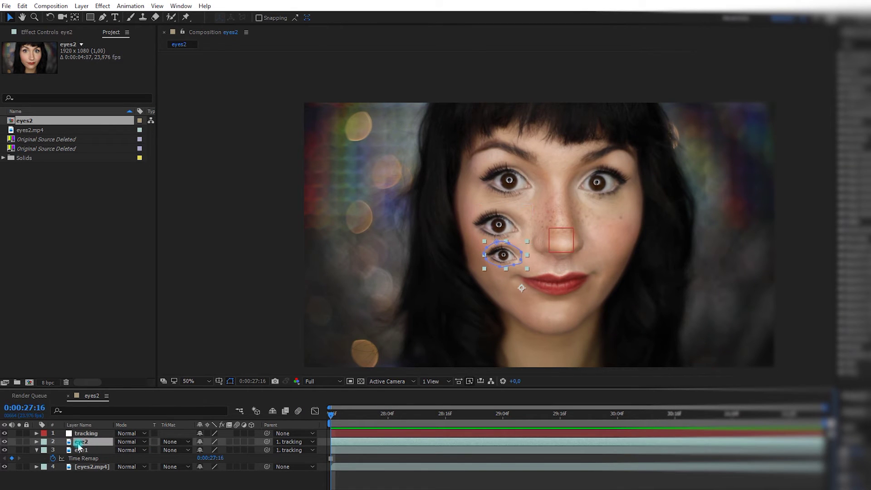
left_click(80, 451)
key("ctrl+d")
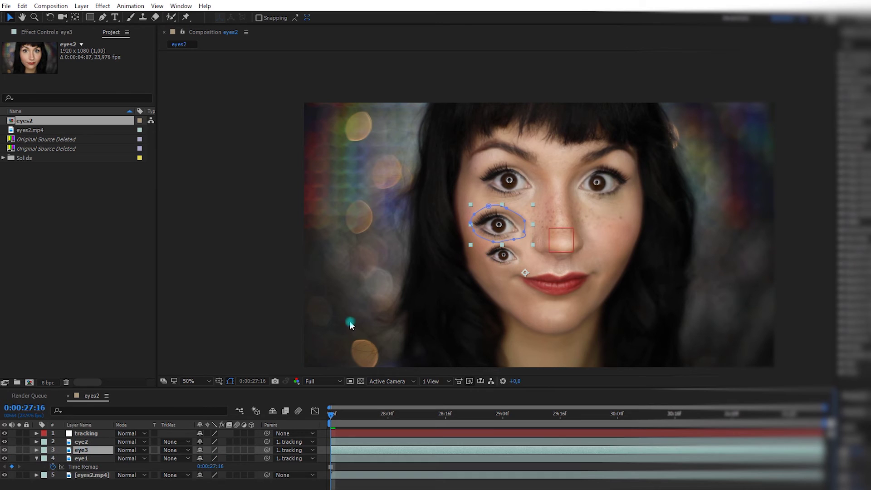
left_click_drag(500, 225, 499, 208)
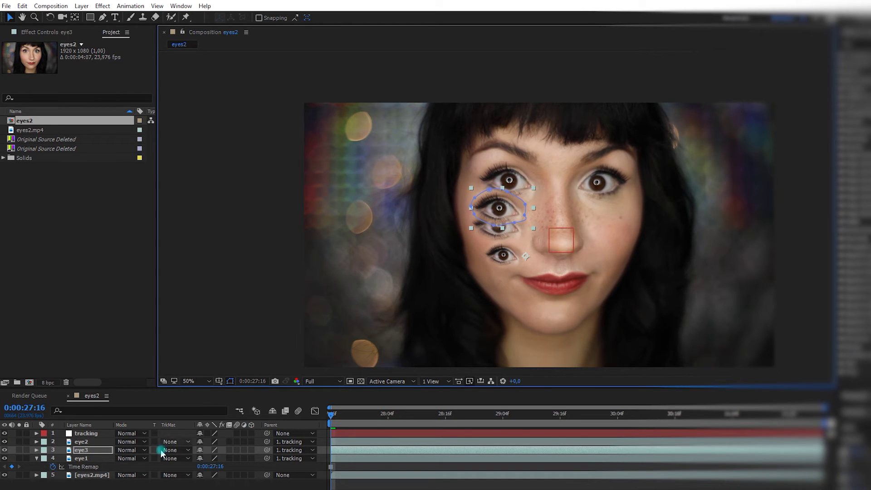
Try the Pin Light and Soft Light blending modes on the eye3 layer, and set it to Difference.
left_click(128, 451)
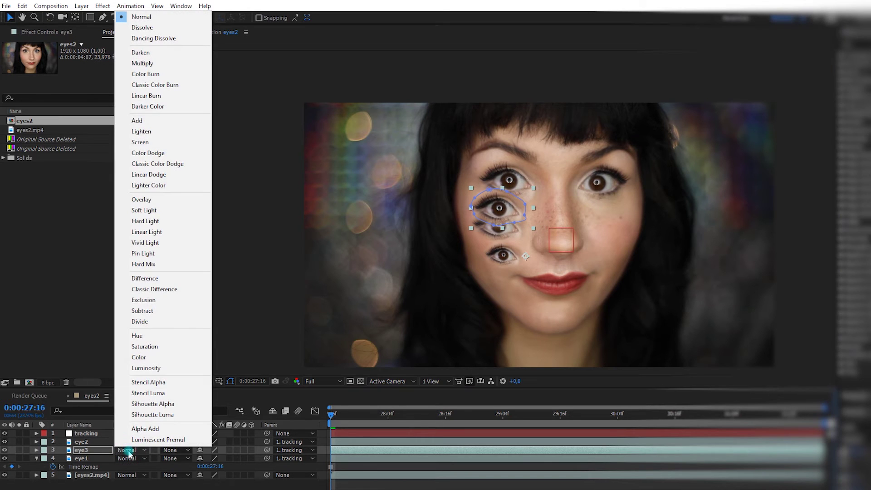
left_click(143, 253)
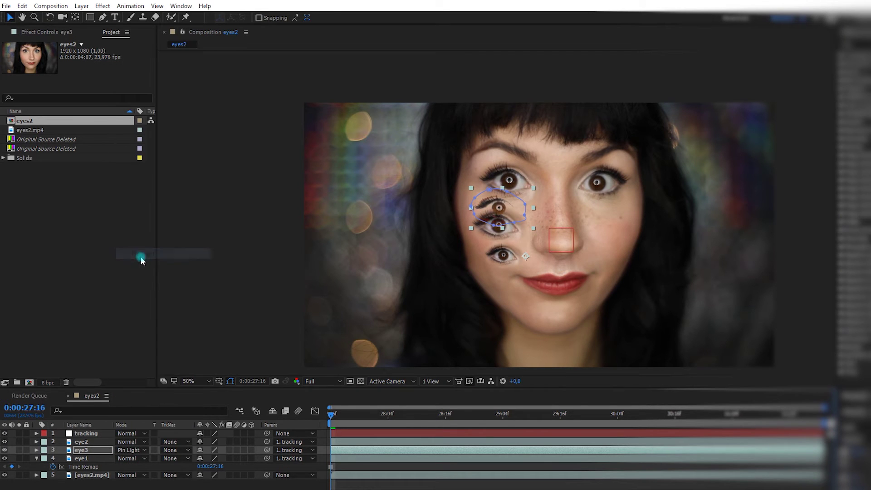
left_click(128, 451)
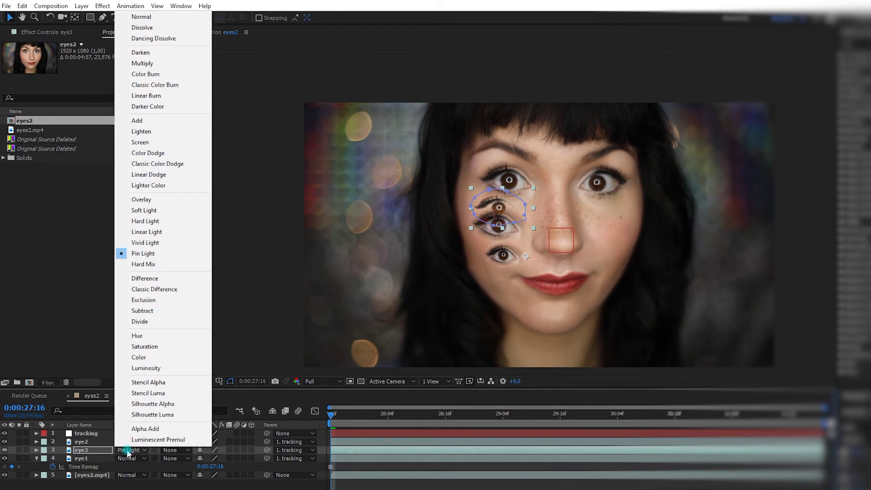
left_click(152, 213)
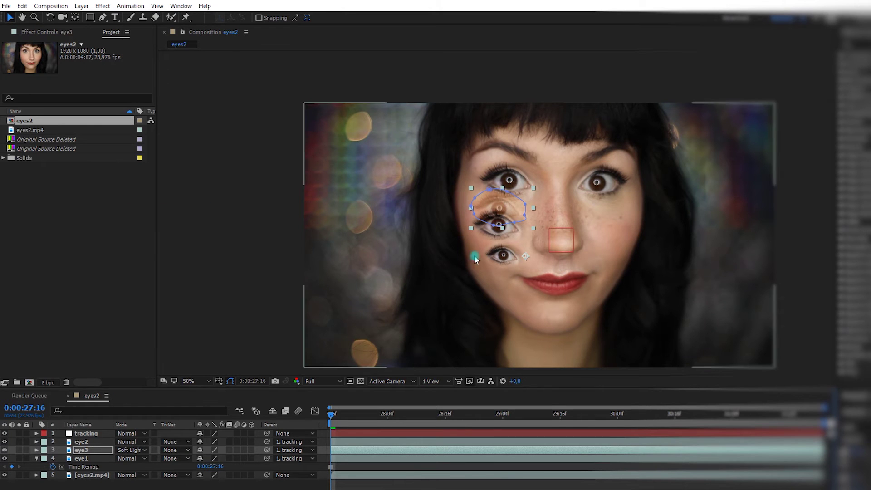
left_click(152, 277)
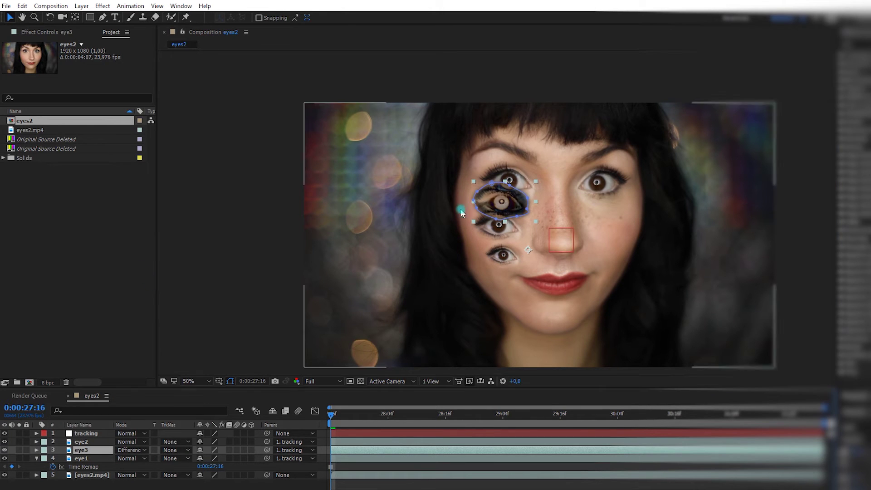
Move eye3 directly over the original eye on the viewer's left and preview the composition.
left_click_drag(502, 203, 502, 181)
left_click(309, 424)
key("space")
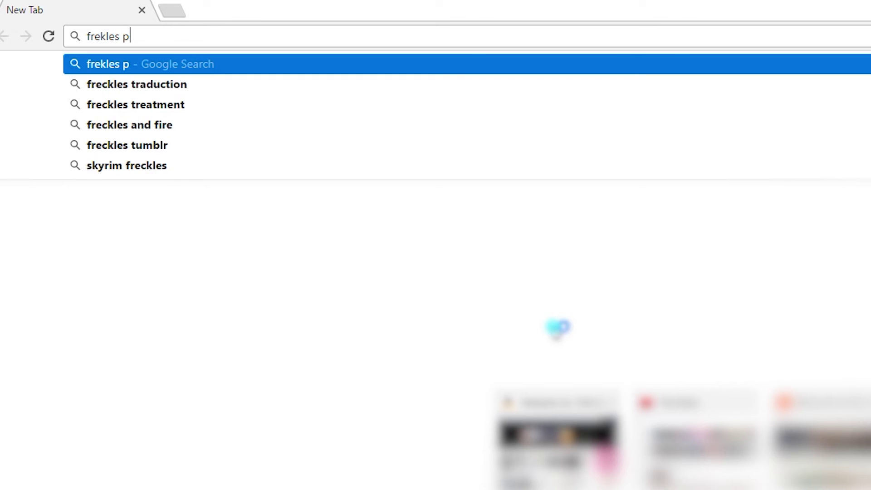
Search the web for "frekles png" in the browser, and import chocolatefreckles1.png into the After Effects project.
type("ng")
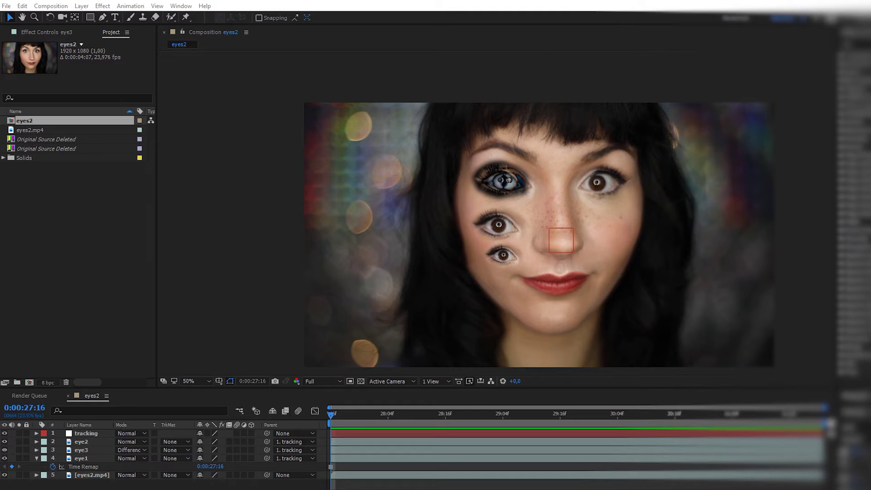
left_click_drag(335, 279, 111, 282)
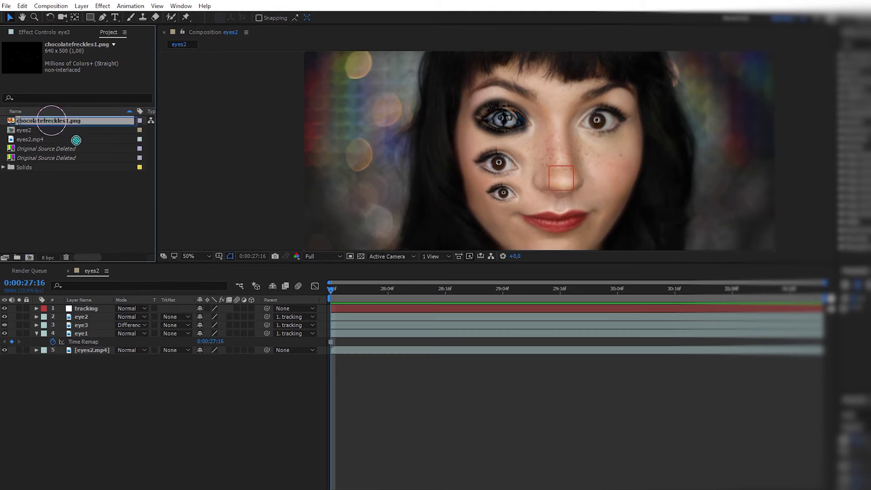
Add chocolatefreckles1.png to the composition just below the tracking layer and position the freckles over the cheek on the viewer's left.
left_click_drag(72, 121, 120, 318)
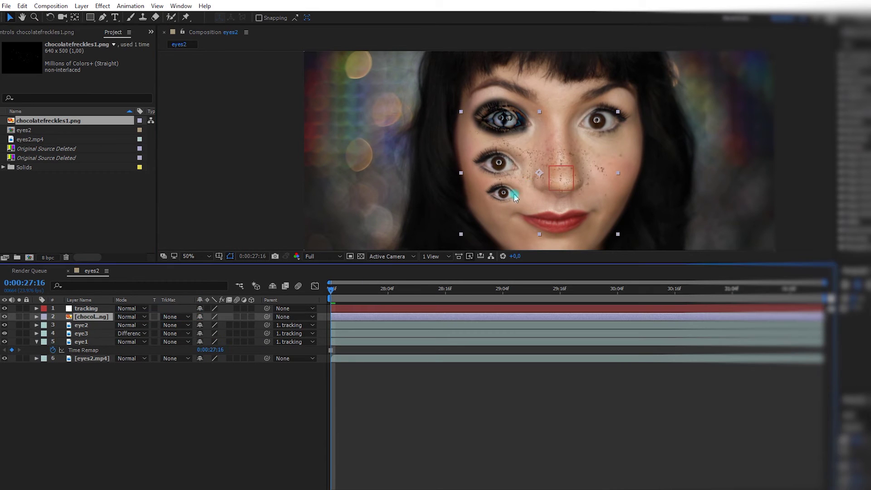
left_click_drag(538, 172, 505, 156)
left_click(205, 399)
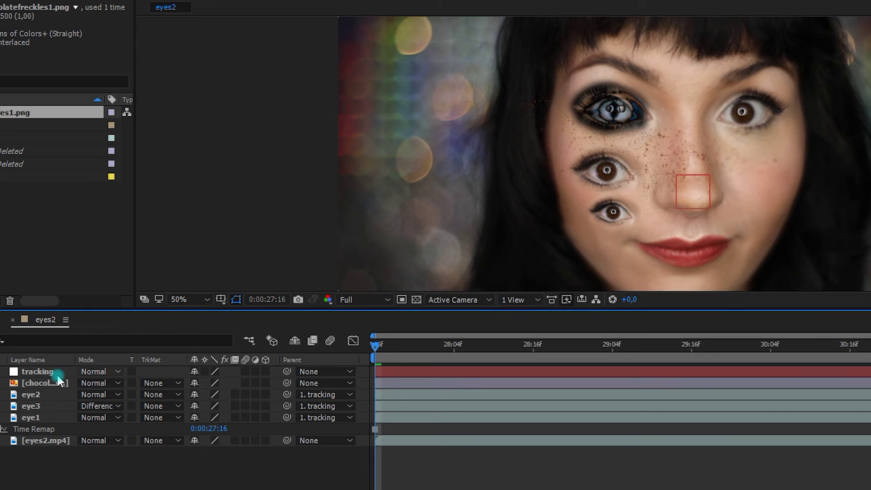
Parent the chocolatefreckles1.png layer to the tracking null and preview the freckles' motion.
left_click(95, 317)
left_click_drag(50, 388, 41, 371)
left_click_drag(466, 311, 447, 454)
key("space")
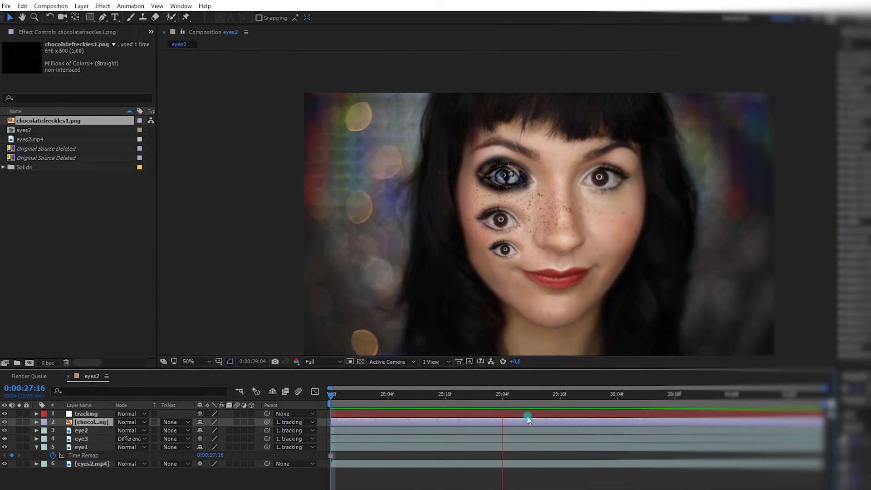
key("space")
Draw a closed Pen tool mask on the freckles layer around the cheek on the viewer's left and the adjoining side of the nose.
scroll(495, 134, "up", 1)
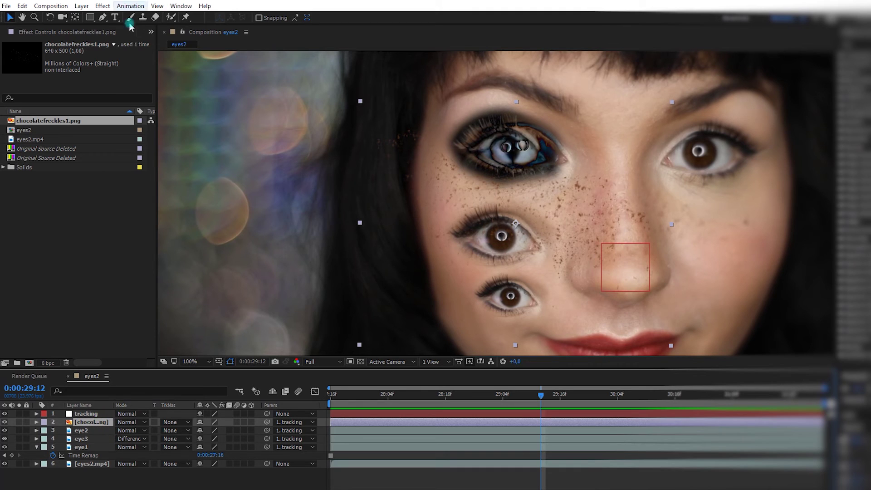
left_click(105, 18)
left_click(431, 132)
left_click_drag(413, 228, 415, 241)
left_click_drag(446, 300, 475, 311)
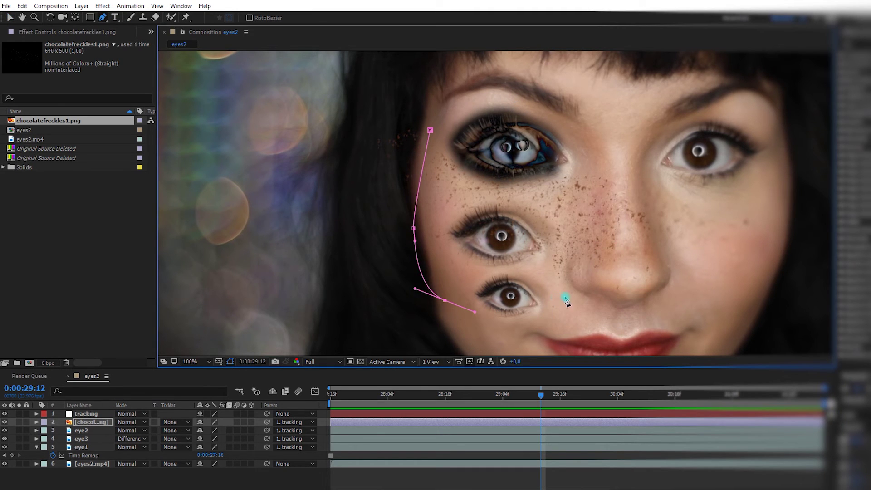
left_click(431, 132)
Soften the edges of the freckles layer's mask by increasing its Mask Feather.
left_click(36, 422)
left_click(52, 439)
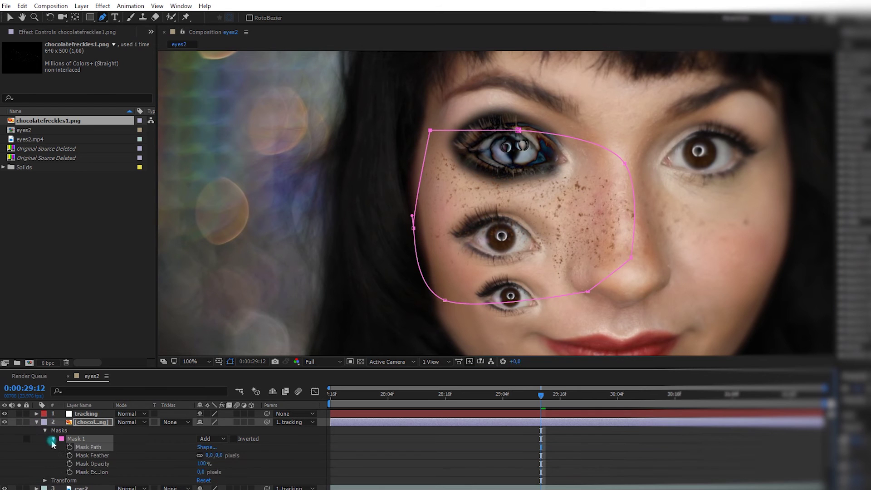
left_click_drag(221, 459, 231, 453)
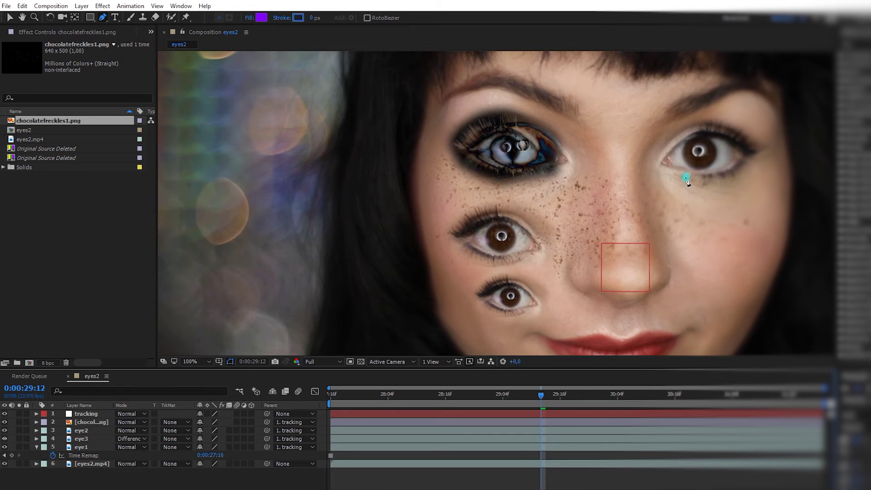
Add a second chocolatefreckles1.png layer below the tracking layer, scale it down slightly, and place it over the cheek on the viewer's right.
key("v")
key("comma")
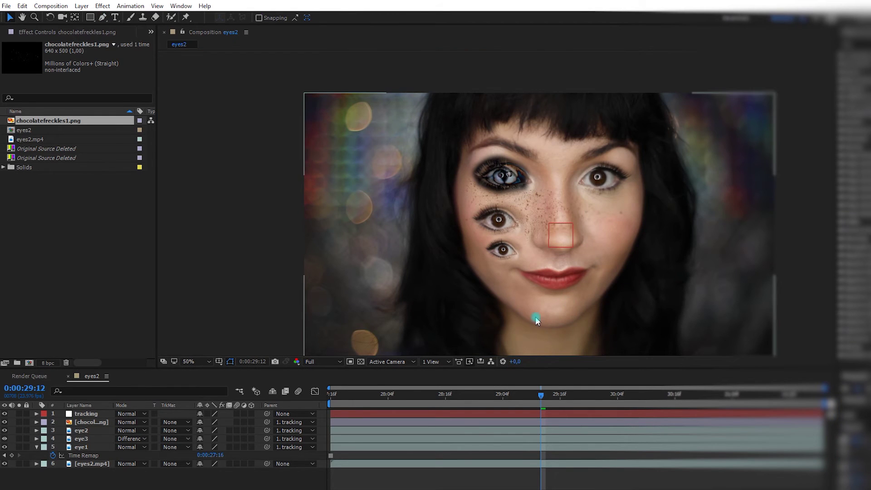
left_click_drag(48, 121, 81, 418)
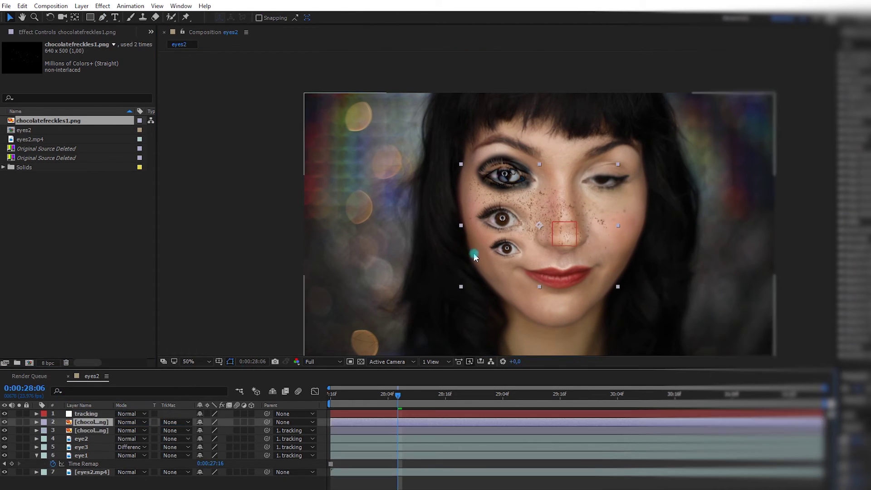
left_click_drag(461, 286, 527, 285)
left_click_drag(593, 285, 608, 283)
left_click_drag(570, 248, 620, 222)
left_click_drag(346, 396, 308, 403)
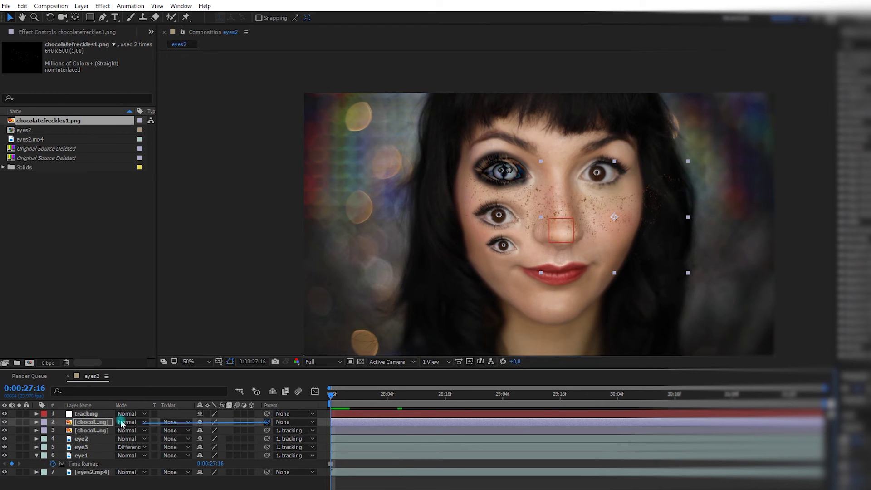
Parent the second freckles layer to the tracking null and draw a Pen tool mask around the cheek on the viewer's right and adjoining nose.
left_click_drag(121, 425, 92, 414)
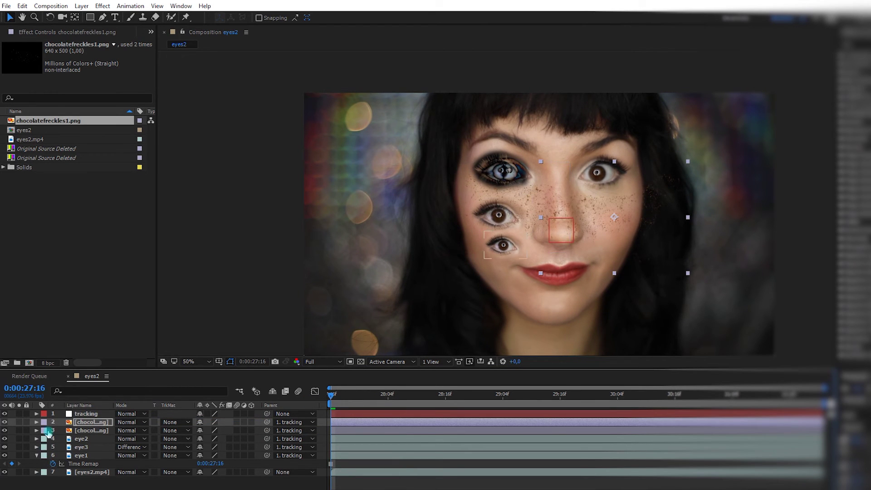
left_click(103, 18)
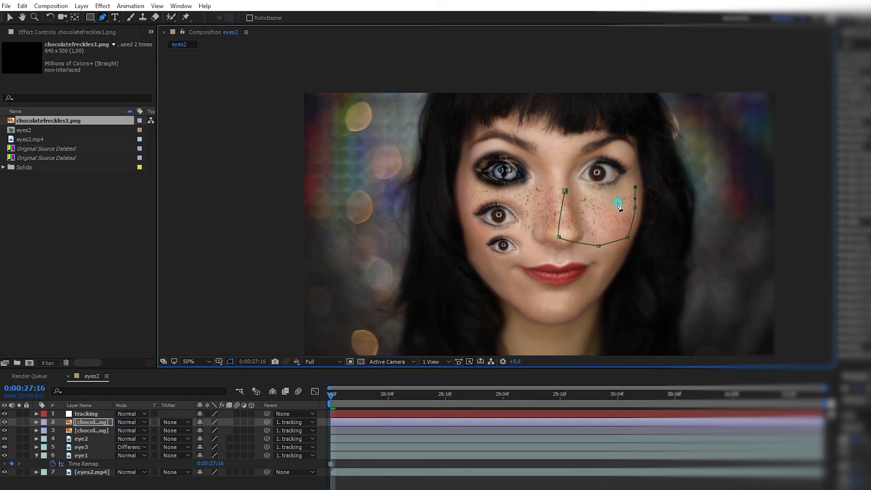
left_click(53, 440)
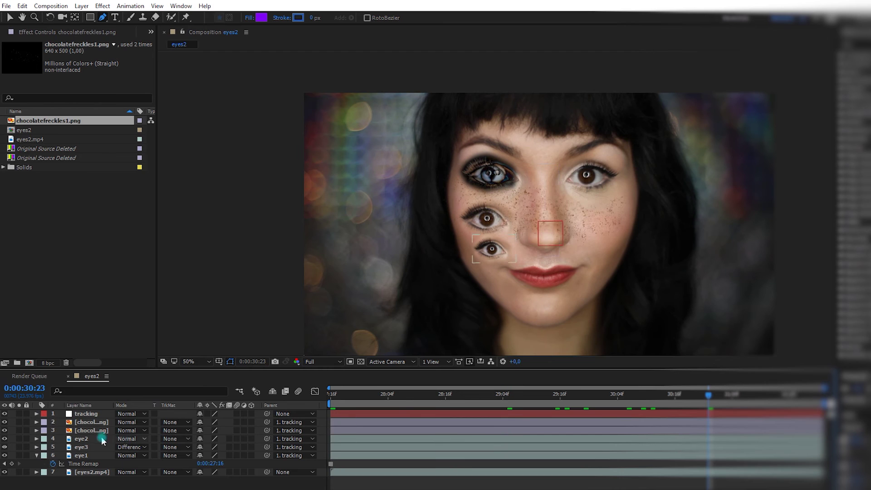
Raise the upper mask points on the second freckles layer toward the eye on the viewer's right, and preview the freckles' motion.
left_click(93, 422)
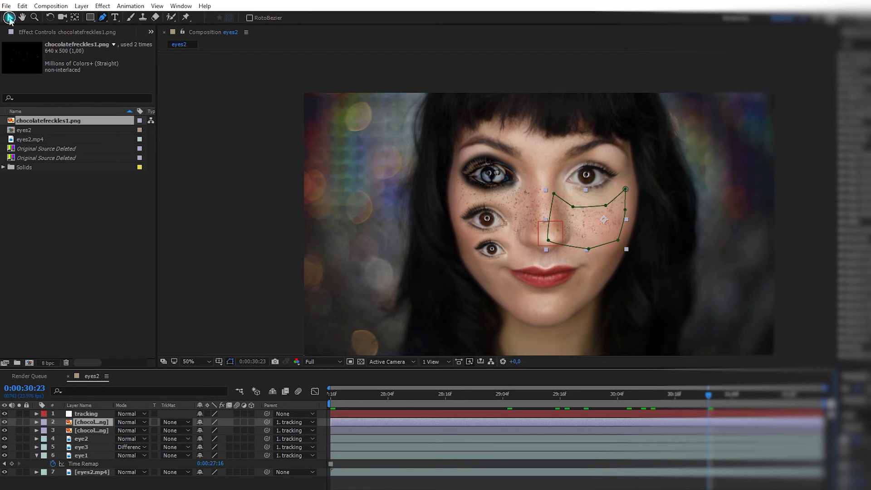
left_click(10, 18)
left_click(613, 210)
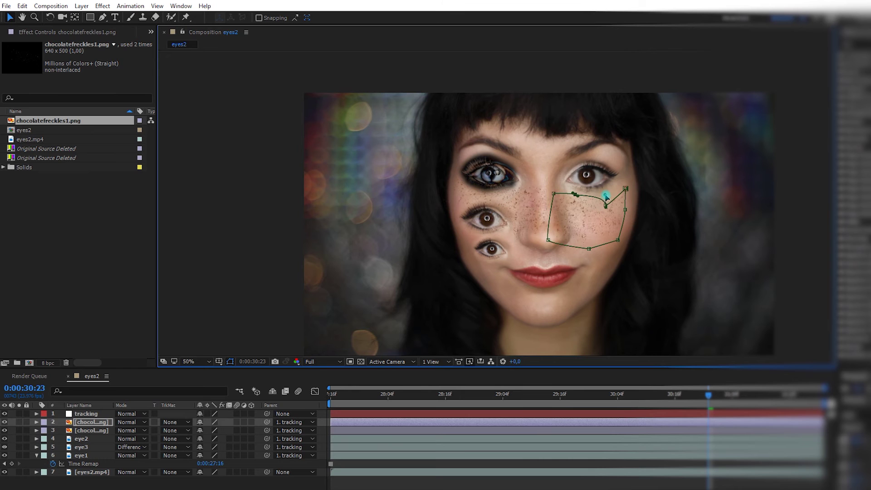
left_click(279, 484)
key("space")
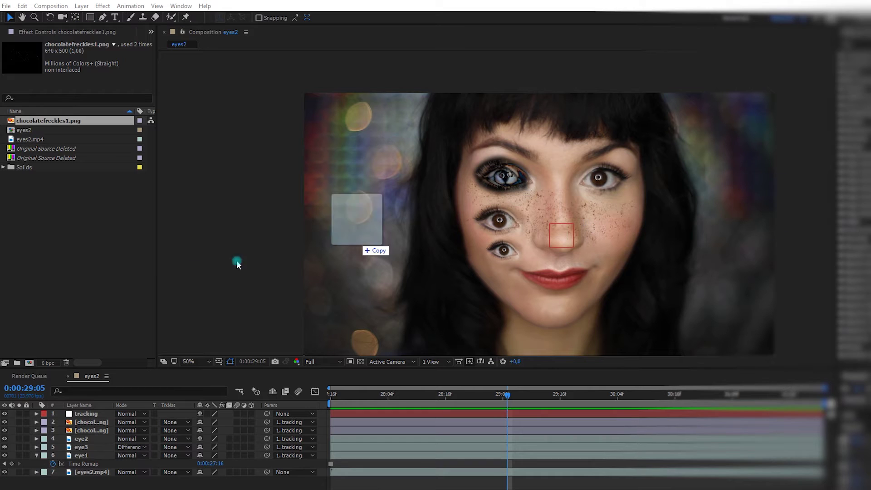
Import 9b1a779bf23c06357cf4be2e951eba53.jpg, add it below the tracking layer, and place it scaled down over the eye on the viewer's left.
left_click_drag(236, 260, 85, 270)
left_click_drag(48, 121, 84, 418)
left_click_drag(589, 220, 476, 240)
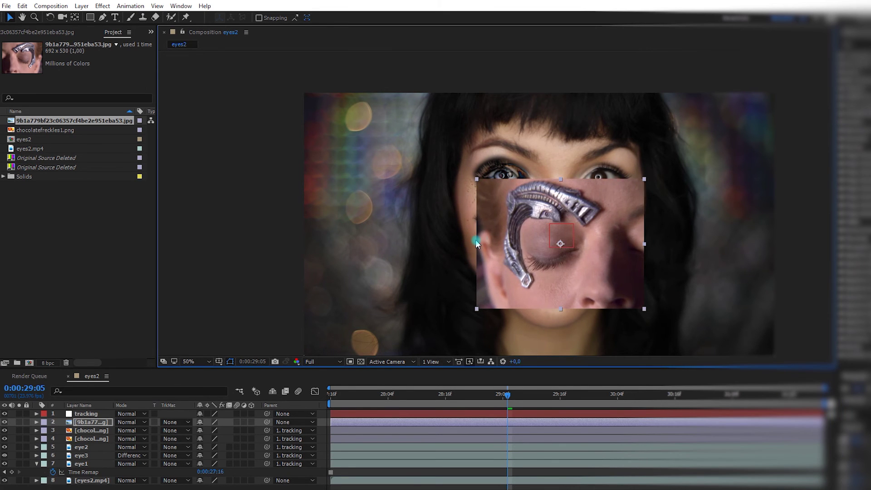
left_click_drag(542, 242, 491, 218)
Cut out the metal eyepiece in the imported image with a closed Pen tool mask along its outline.
scroll(483, 188, "up", 1)
key("space")
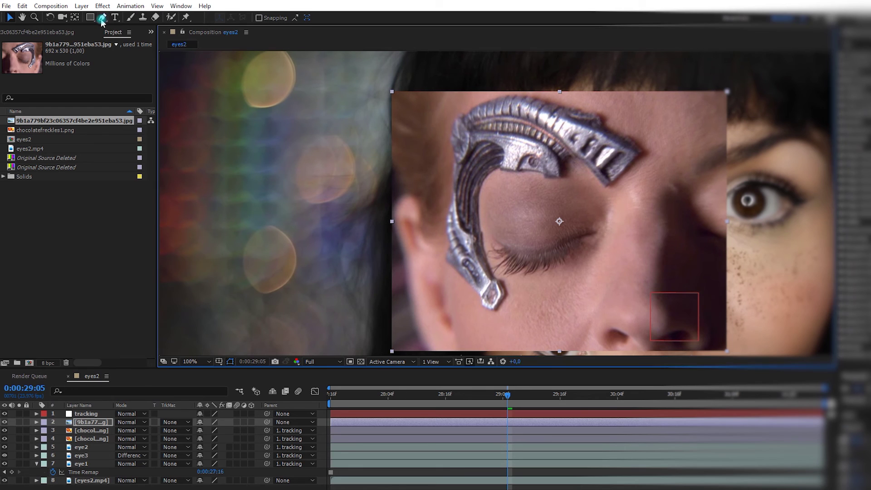
left_click(102, 19)
left_click(609, 183)
left_click(642, 152)
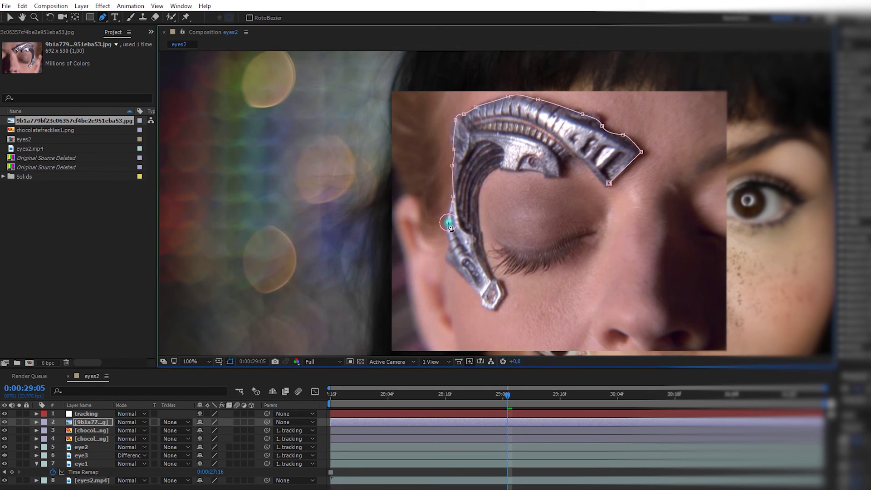
left_click(610, 183)
left_click(12, 18)
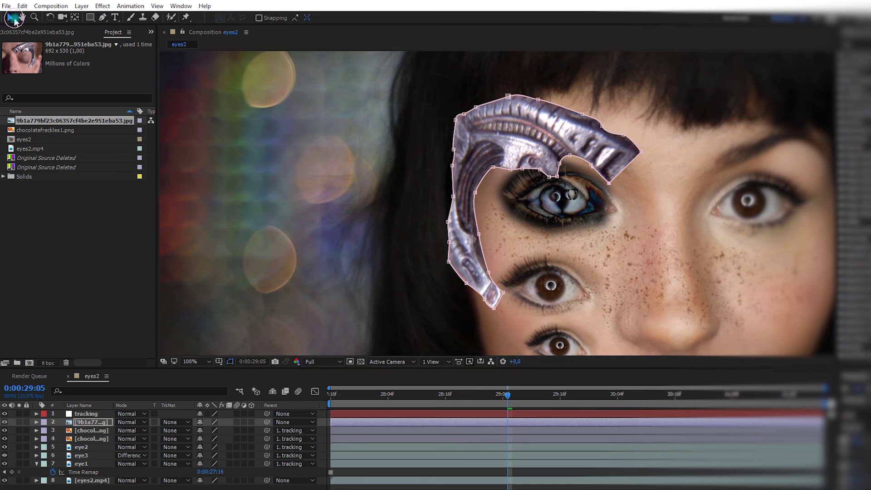
Set the Mask Feather of the metal eyepiece layer's mask to 5 pixels.
left_click(37, 423)
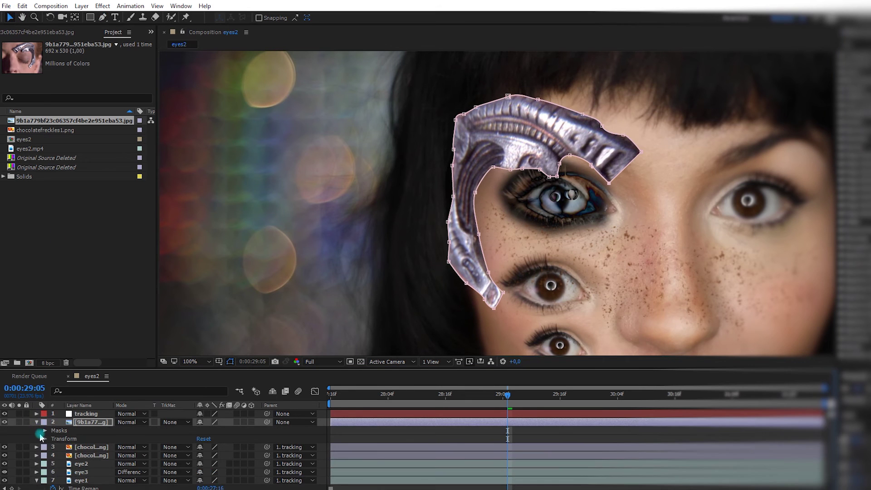
left_click(46, 431)
left_click(53, 439)
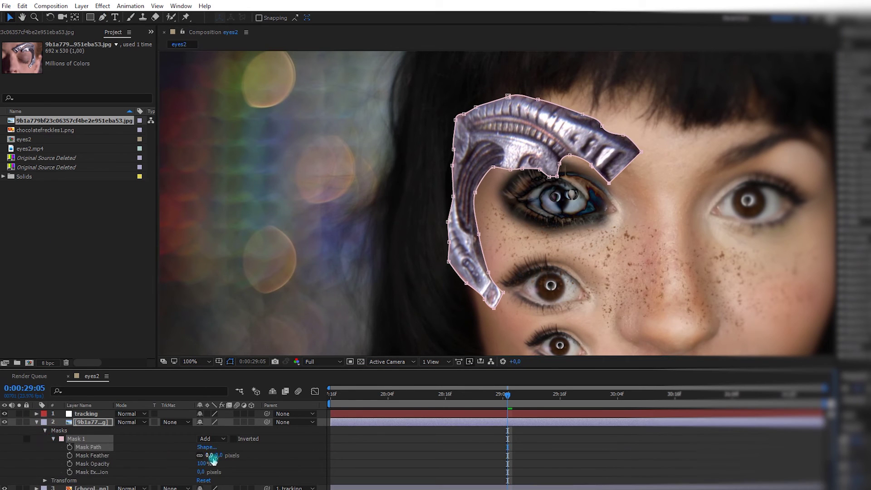
type("5")
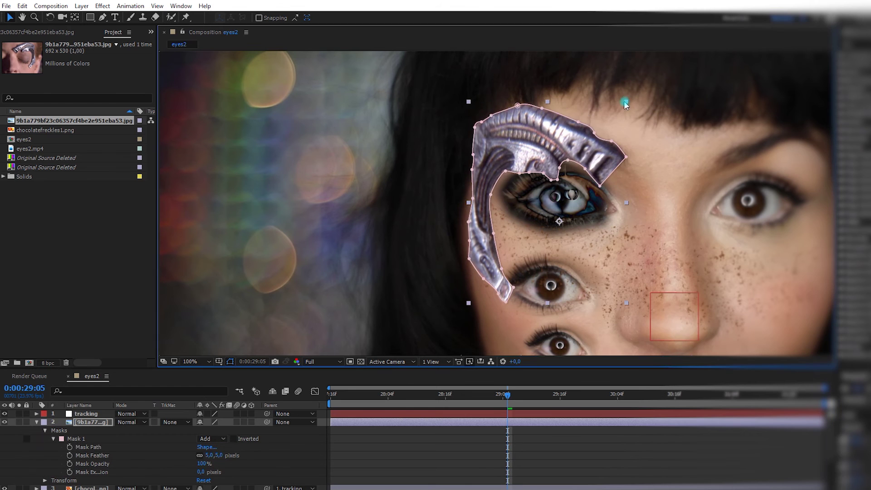
Resize the metal eyepiece and position it around the brow and outer side of the eye on the viewer's left.
mouse_move(626, 103)
left_mouse_down()
mouse_move(624, 124)
mouse_move(627, 117)
left_mouse_up()
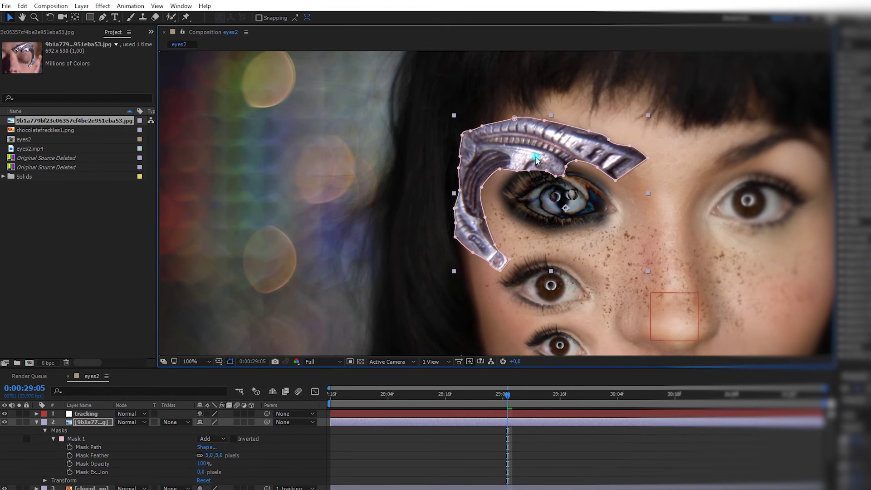
left_click_drag(532, 139, 539, 129)
scroll(494, 192, "down", 2)
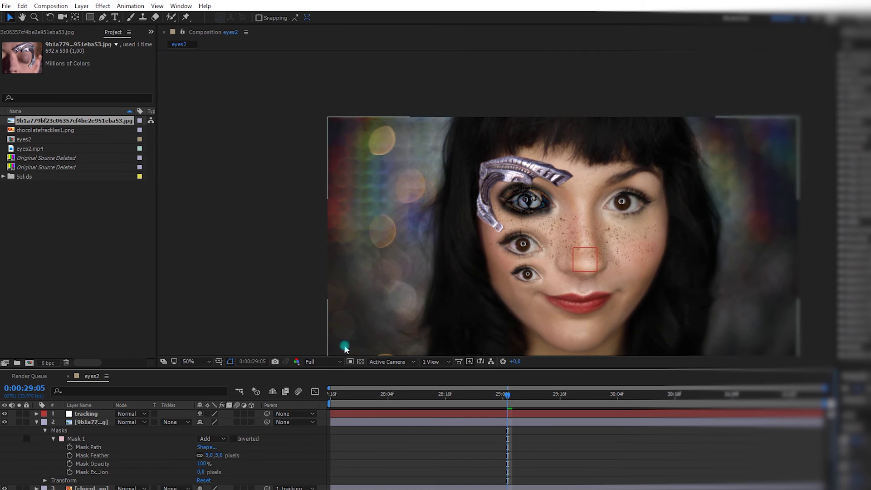
Parent the metal eyepiece layer to the tracking null at the starting frame 0:00:27:16.
left_click_drag(362, 397, 295, 409)
left_click(50, 421)
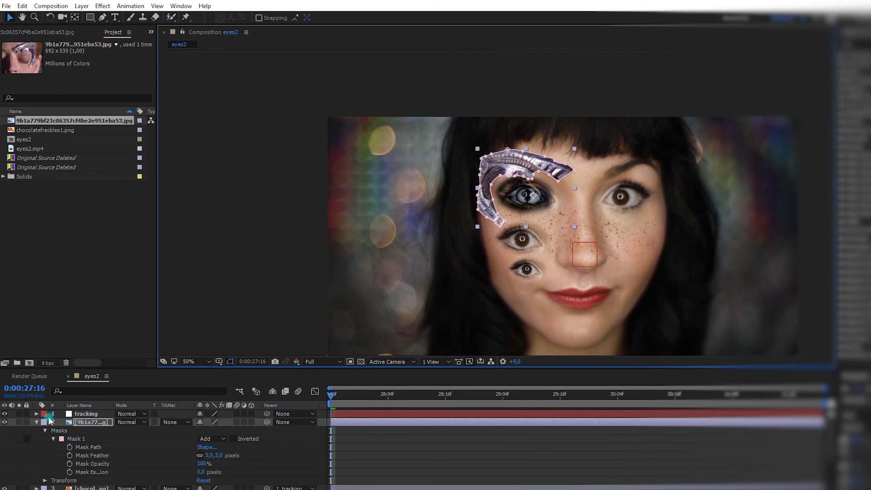
left_click(34, 423)
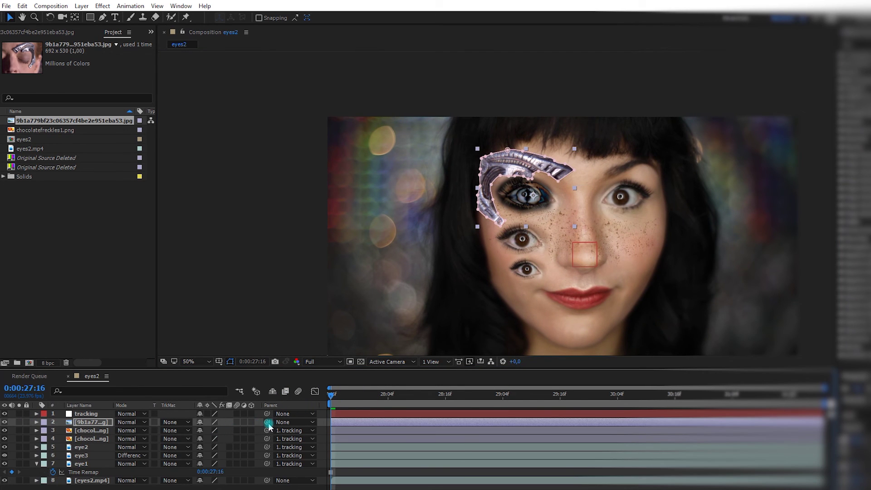
left_click_drag(270, 424, 91, 414)
Preview the metal eyepiece's motion and examine the tracking null's Position, Scale and Rotation keyframes.
left_click(361, 398)
key("space")
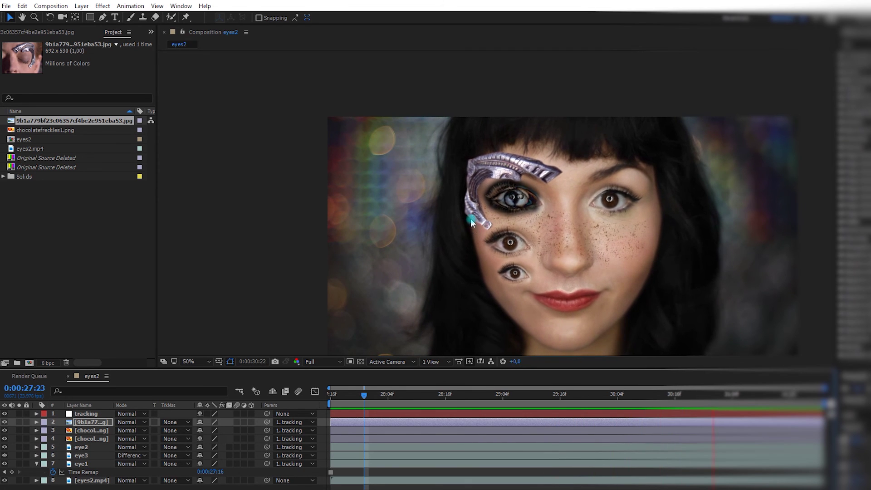
left_click(36, 414)
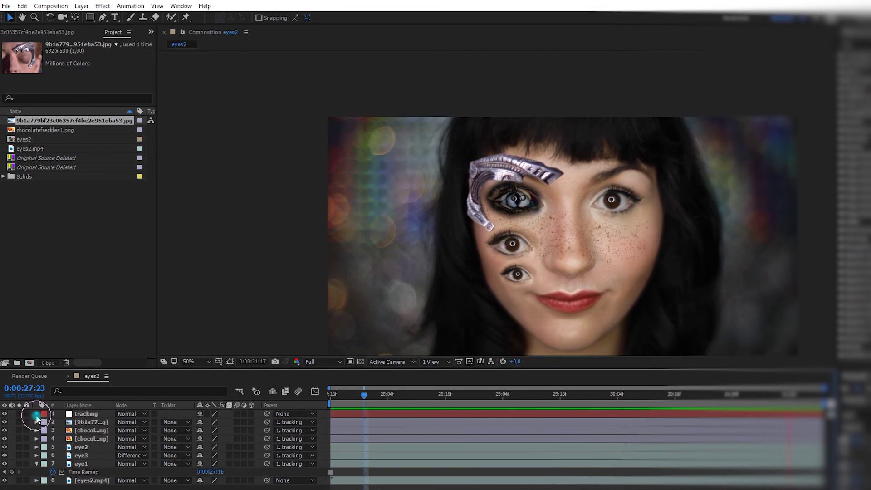
left_click(44, 422)
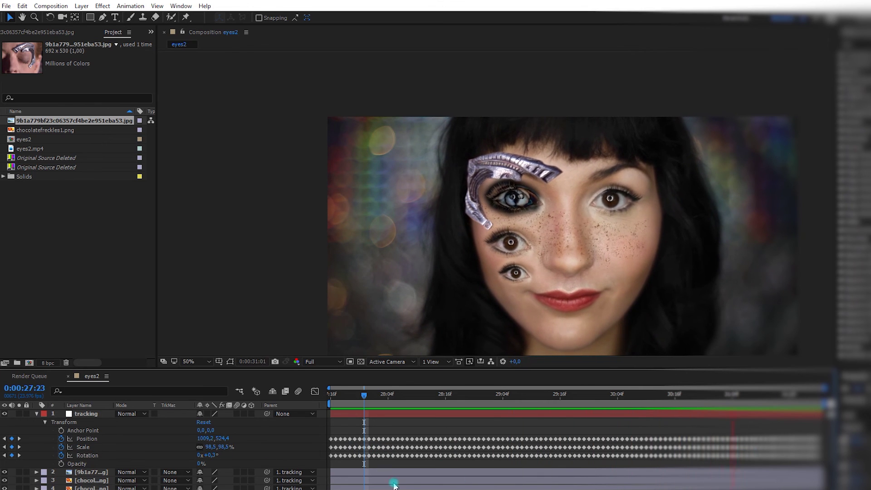
left_click(36, 414)
key("space")
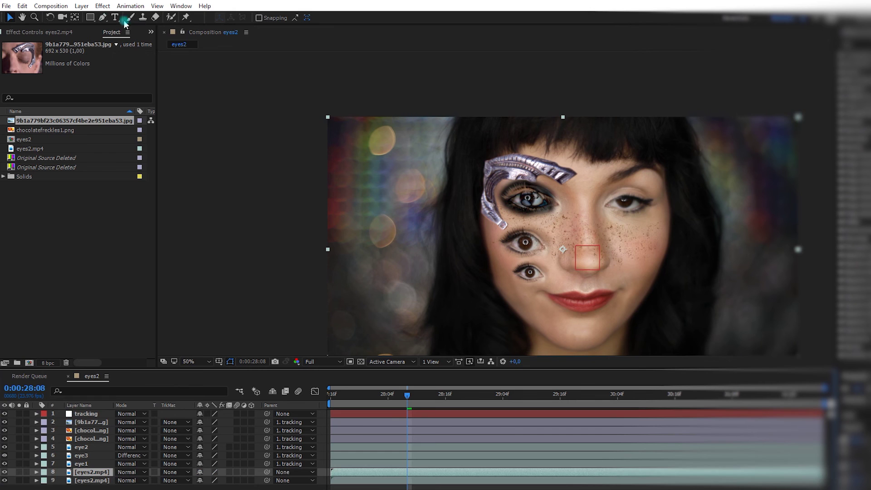
Mask the lips on the duplicate eyes2.mp4 layer with the Pen tool and move the cut-out mouth down onto the chin.
left_click(104, 18)
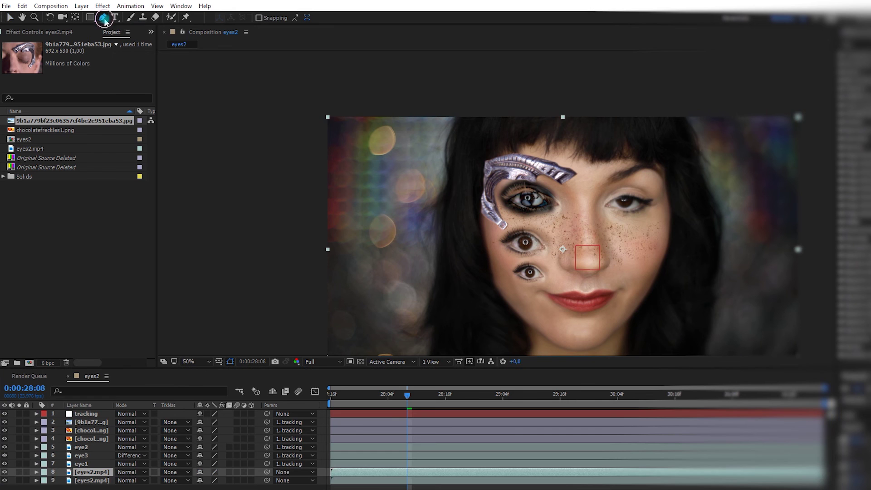
left_click(541, 291)
left_click(611, 304)
left_click(575, 319)
left_click(541, 291)
key("v")
left_click_drag(584, 304, 582, 327)
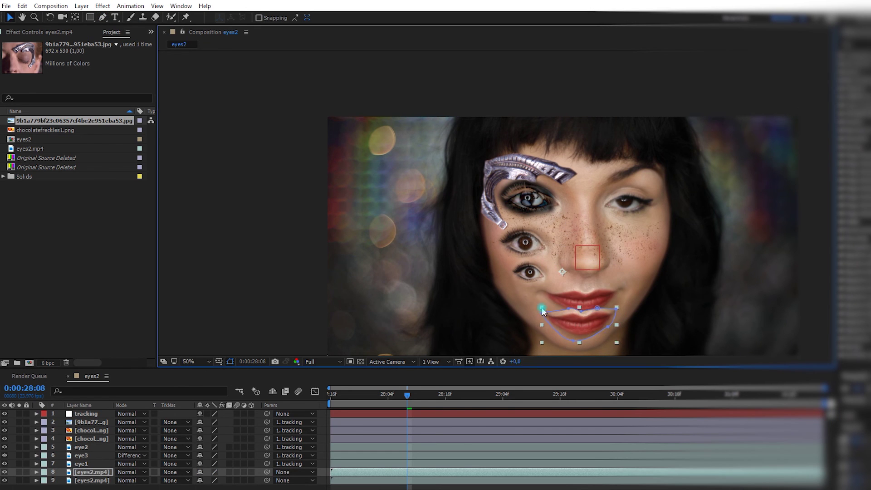
Freeze the duplicate mouth layer on frame 0:00:28:06 and parent it to the tracking null.
left_click(82, 6)
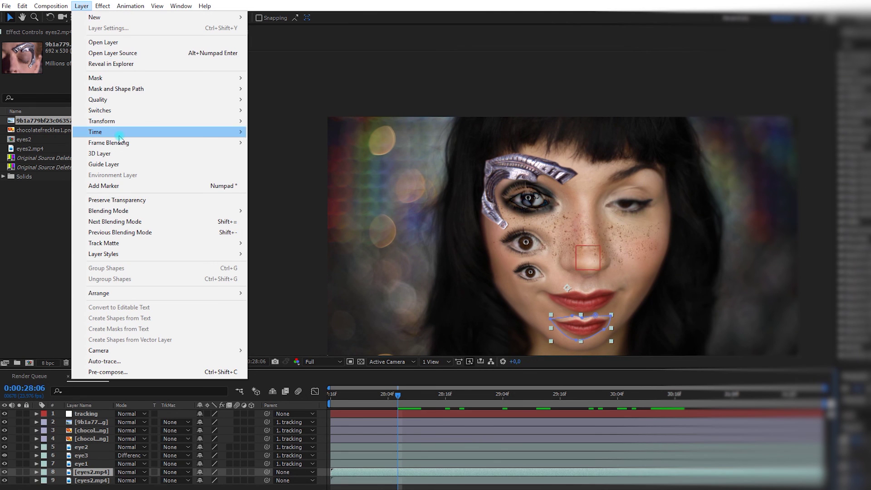
mouse_move(119, 135)
left_click(281, 164)
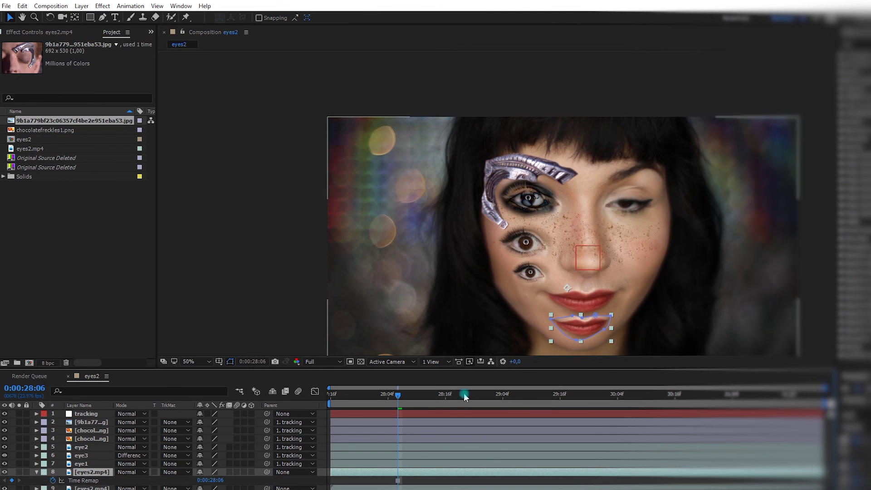
left_click_drag(267, 472, 93, 414)
left_click(556, 394)
Soften the duplicate mouth layer's mask by raising its Mask Feather to 50 pixels.
left_click(36, 472)
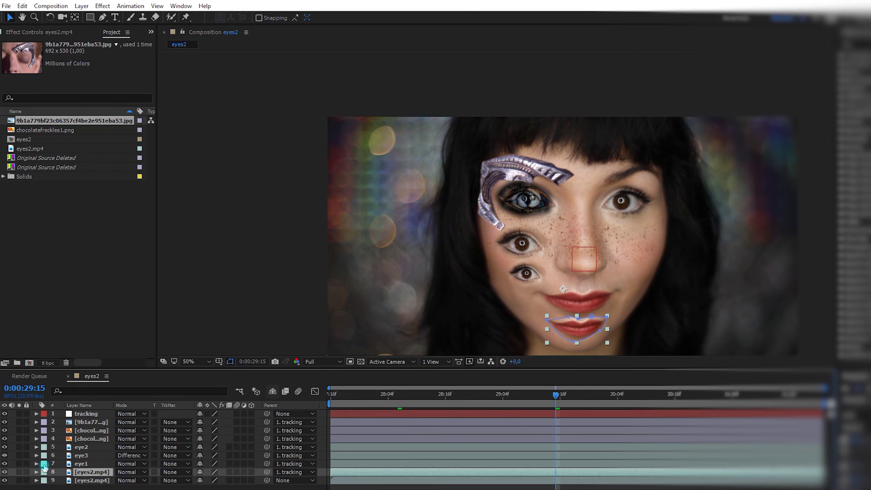
left_click(36, 472)
scroll(47, 471, "down", 3)
left_click_drag(222, 453, 233, 452)
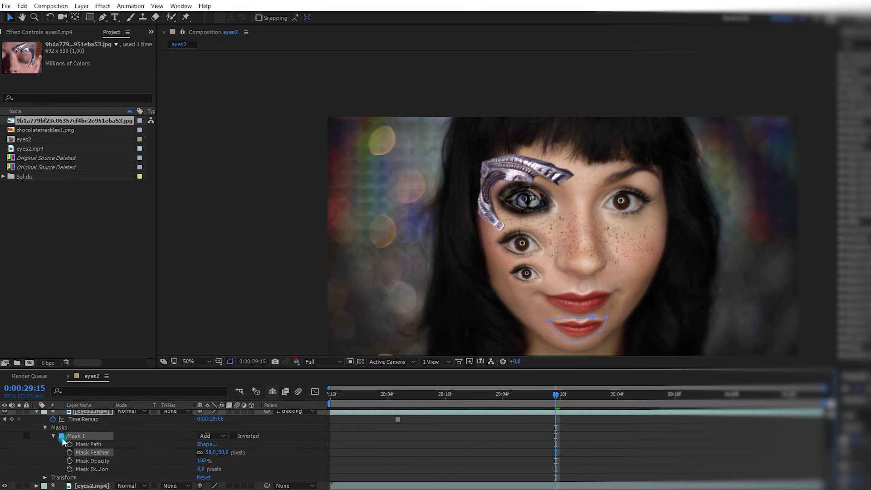